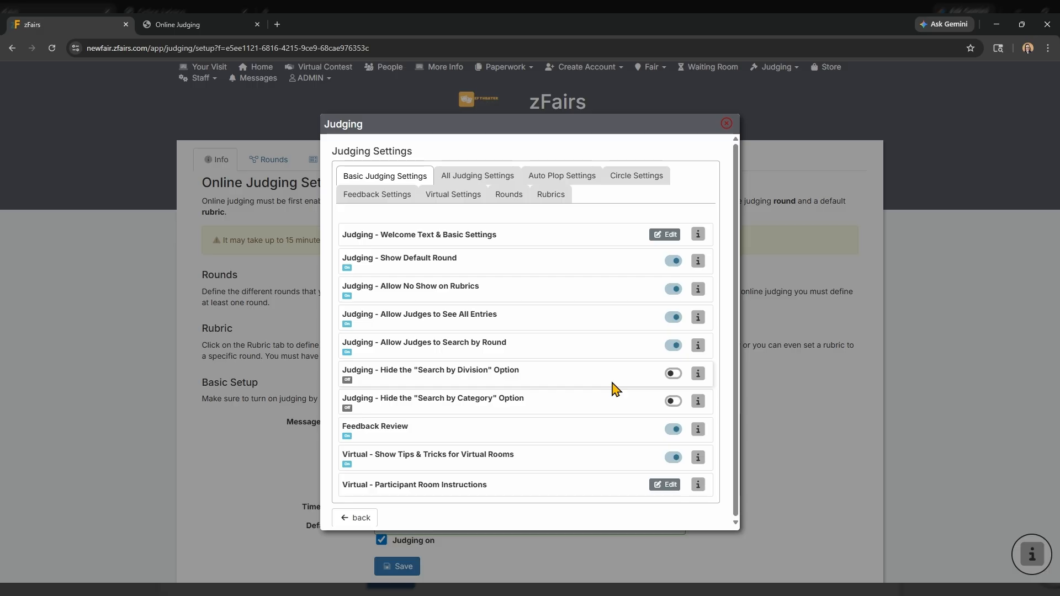
Step: Close the judging settings dialog, set the default round to Round 1, and save the online judging setup
click(255, 495)
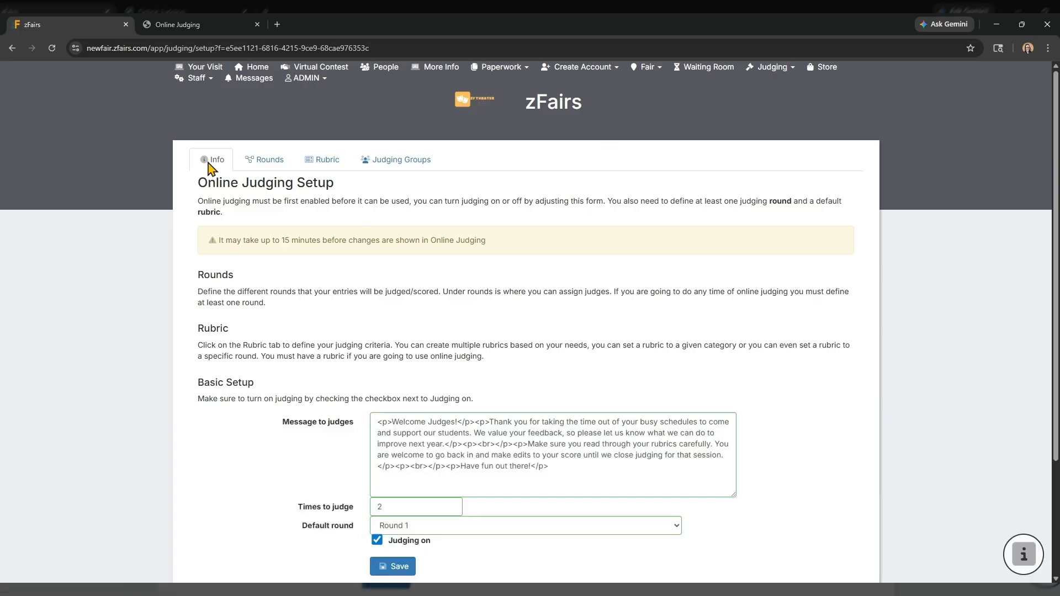
scroll(590, 328, down, 1)
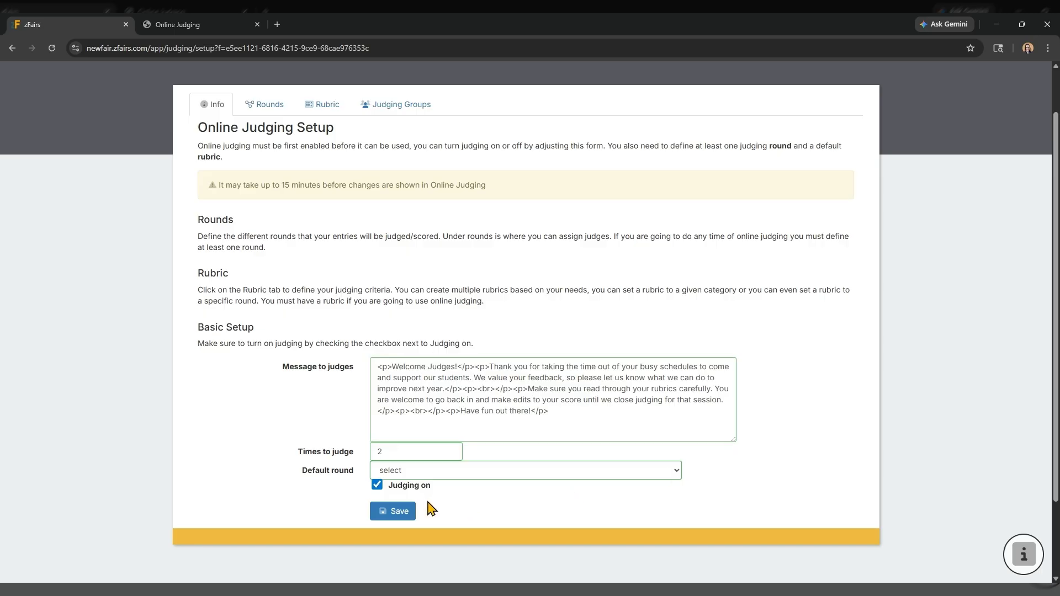
key(Down)
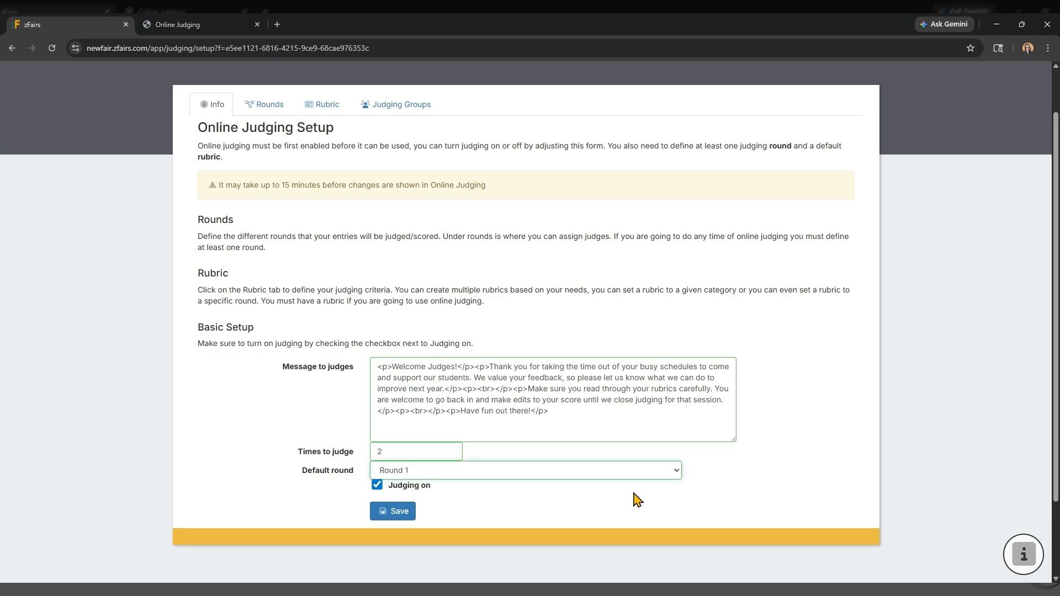
click(405, 513)
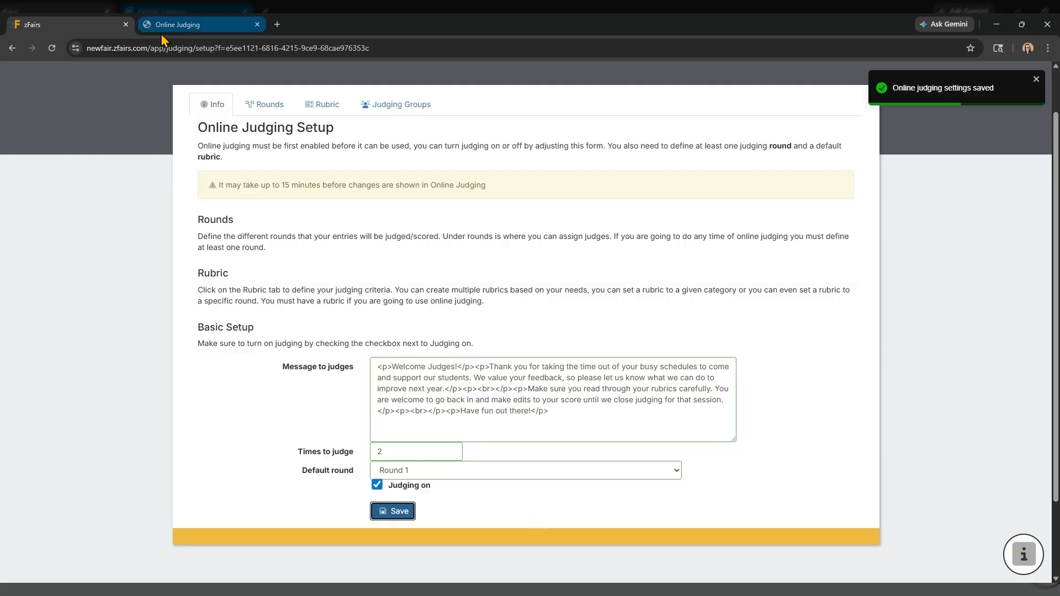
Step: Switch to the judge's Online Judging page and highlight the default round heading
click(171, 18)
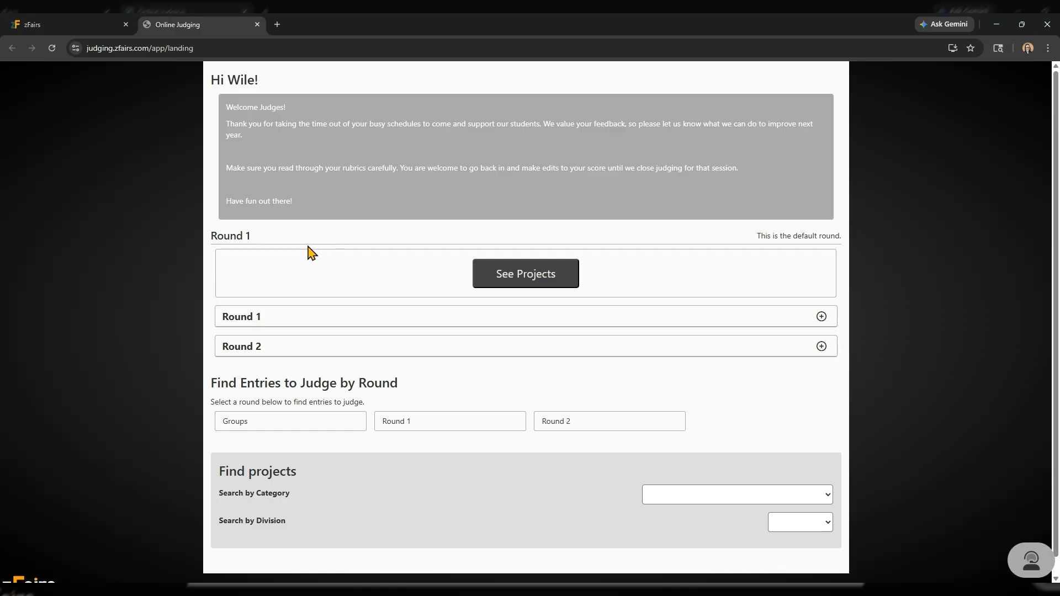
drag(251, 235, 211, 232)
click(318, 239)
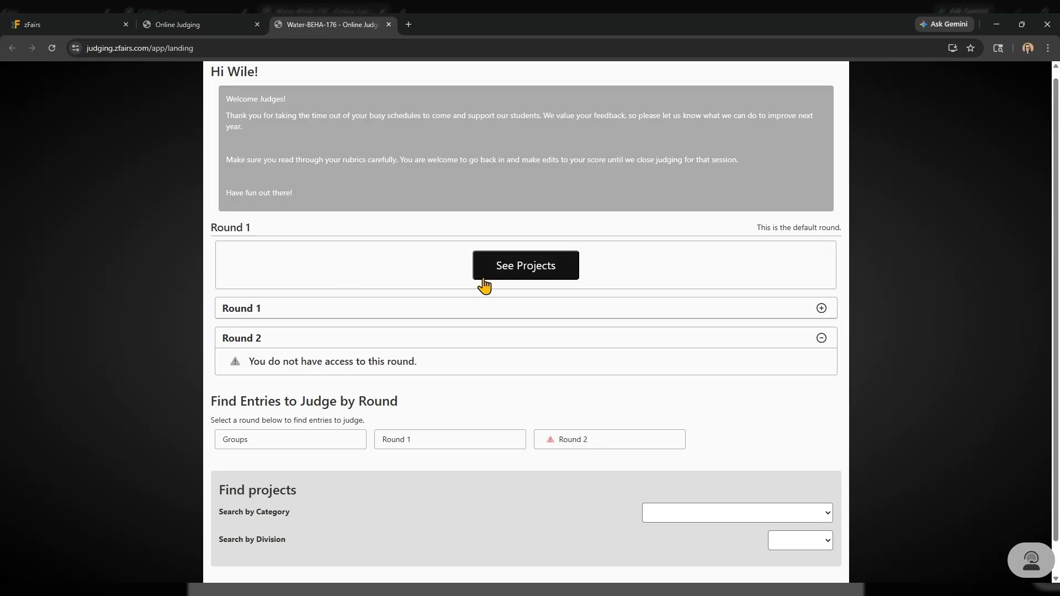
Step: View the default round's project list and return to the judge landing page
click(519, 272)
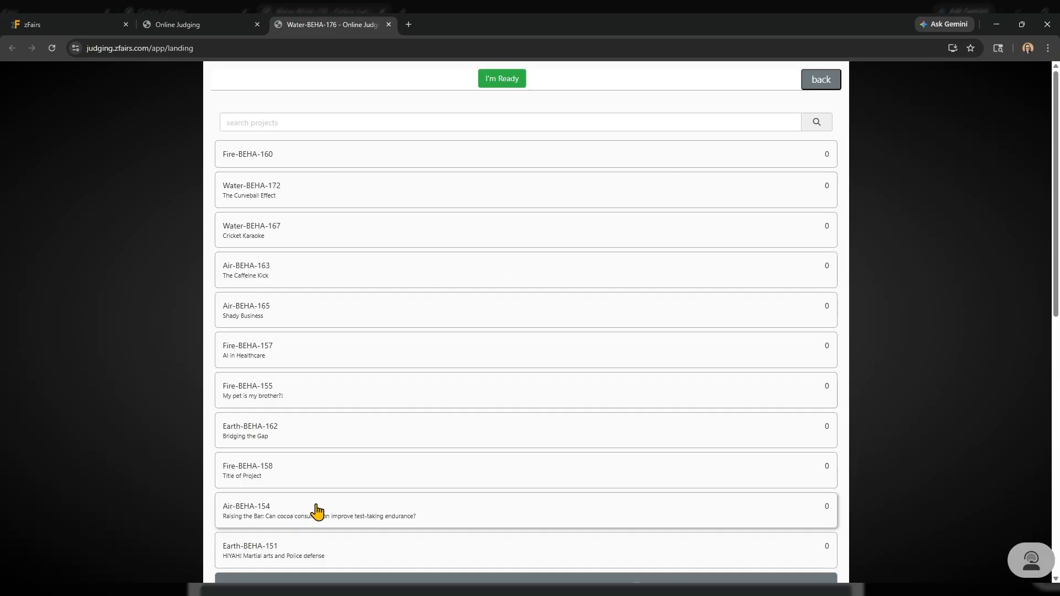
click(820, 81)
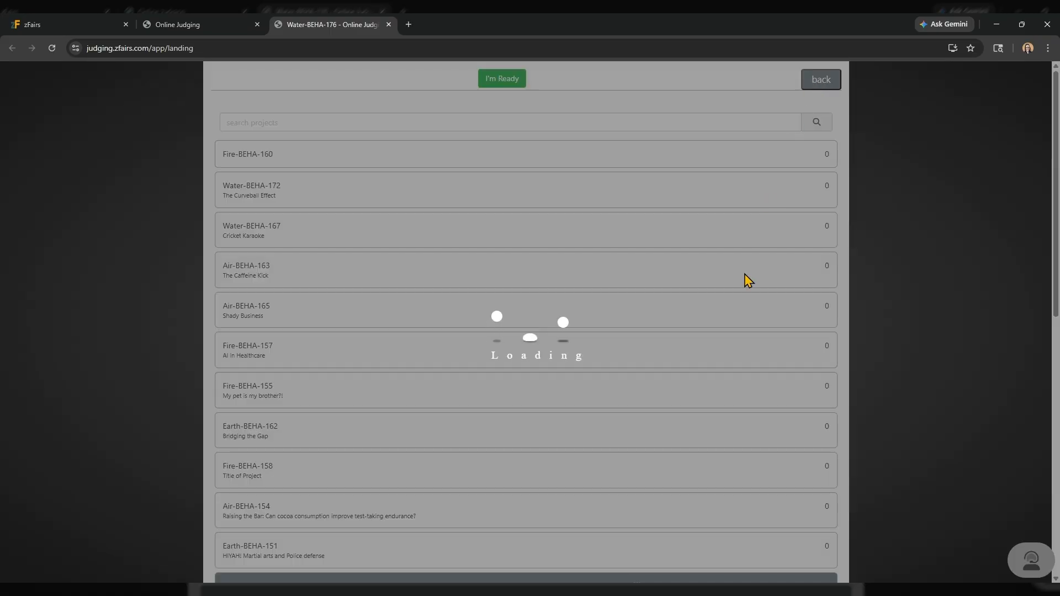
Step: Search for projects in the Plant Sciences category and return to the judge landing page
scroll(713, 425, down, 5)
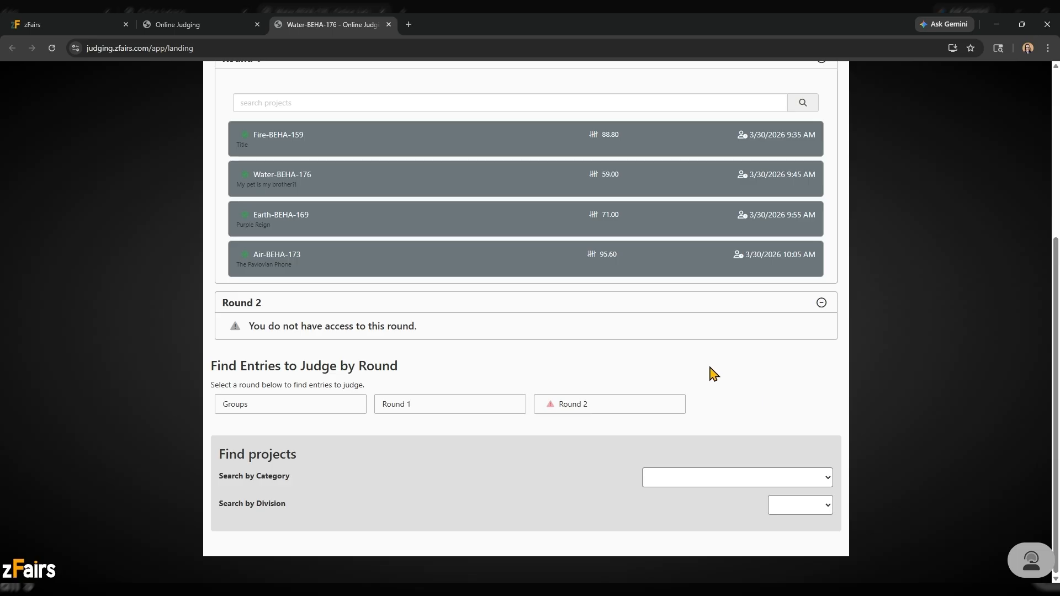
click(720, 443)
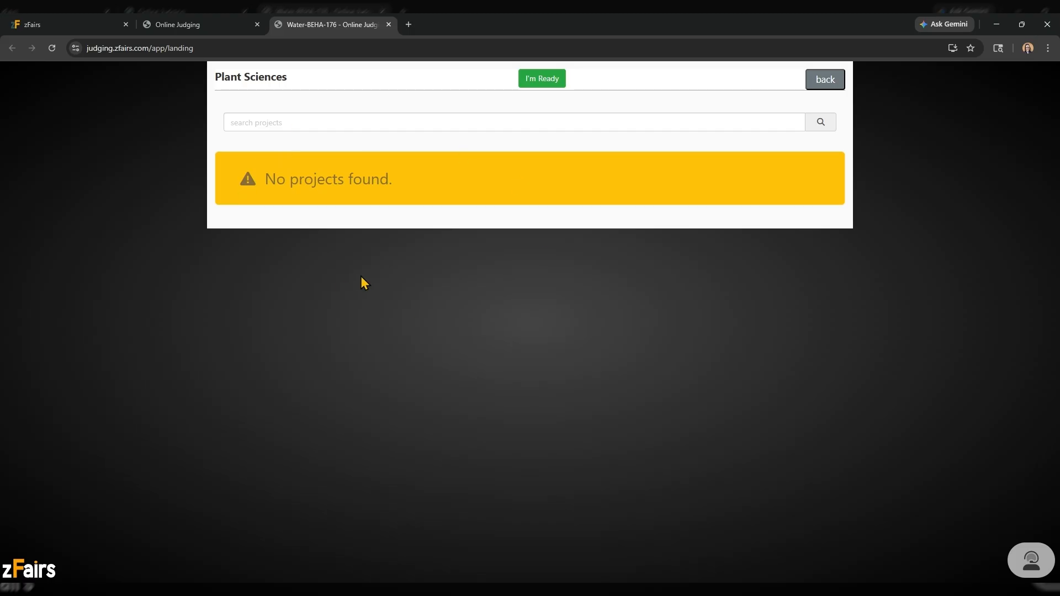
click(835, 83)
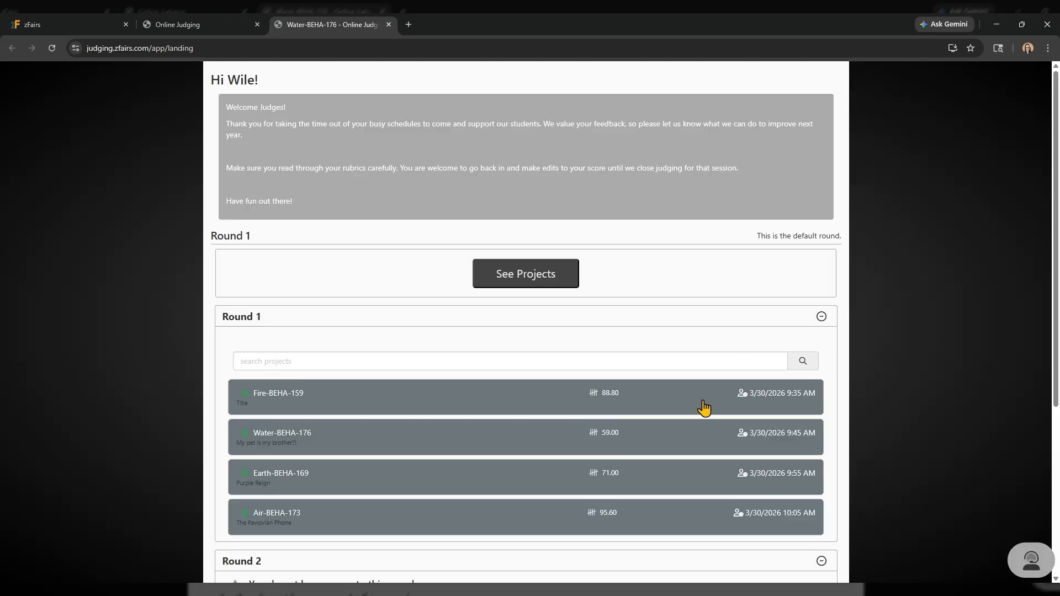
Step: Check the division search choices and try to open the Round 2 entries
scroll(704, 408, down, 5)
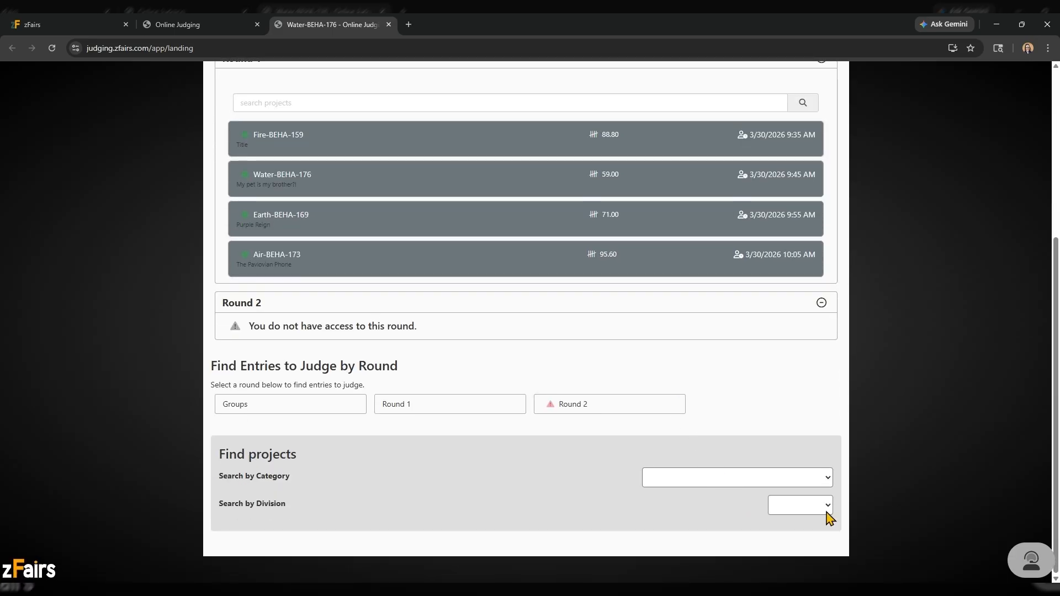
click(827, 512)
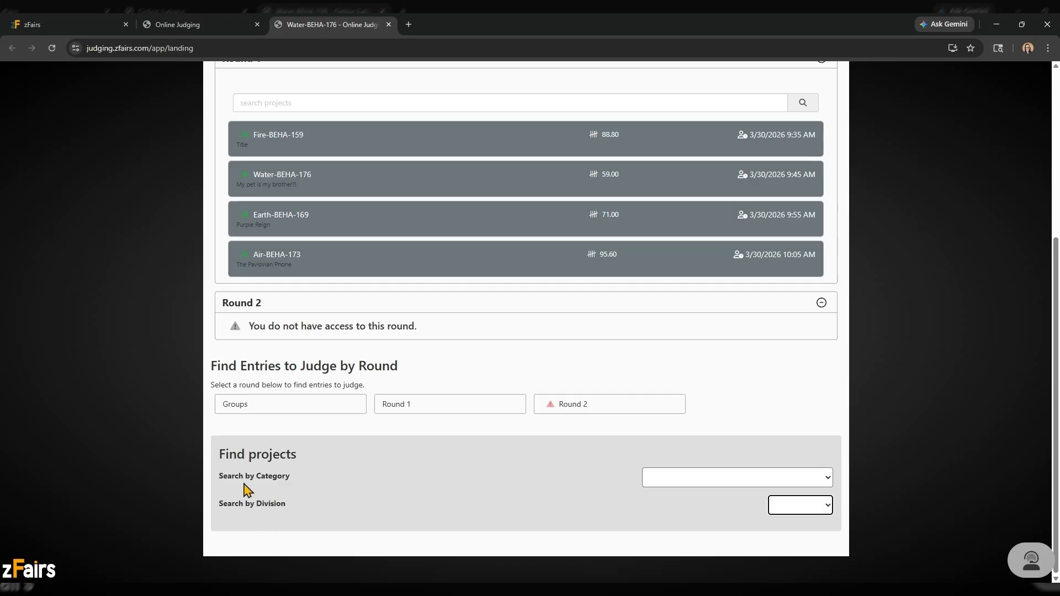
click(579, 410)
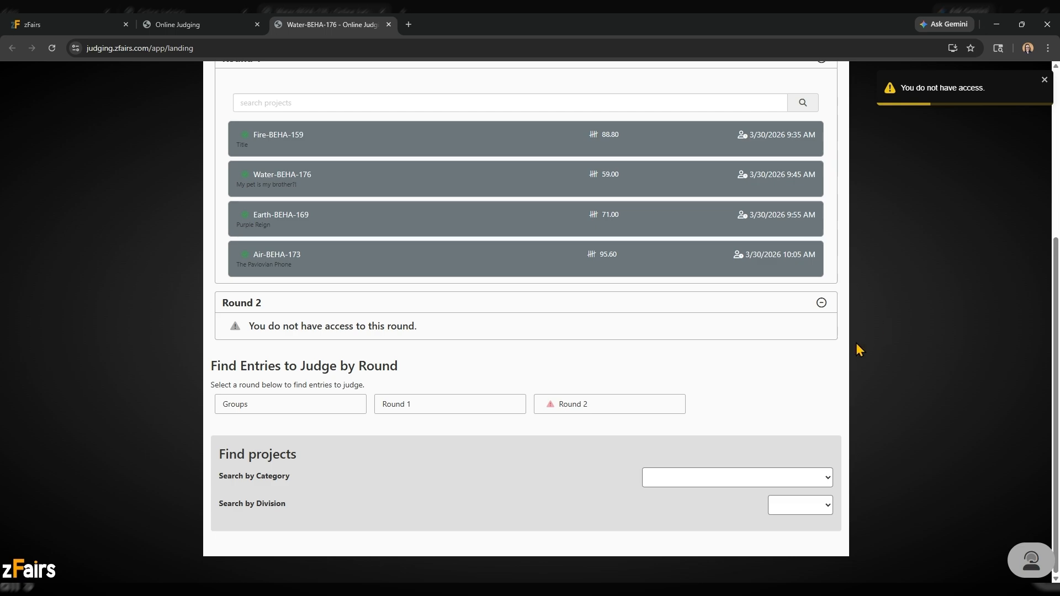
Step: Review the assigned Round 1 entries on the landing page, and examine scores and times judged in the default round's full project list
scroll(859, 348, up, 4)
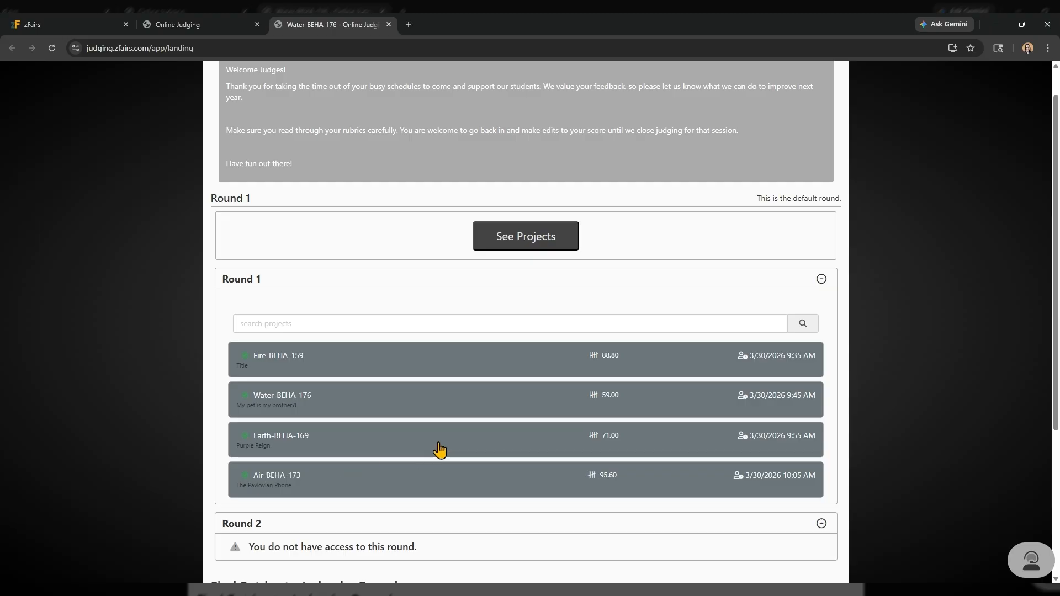
scroll(438, 447, down, 3)
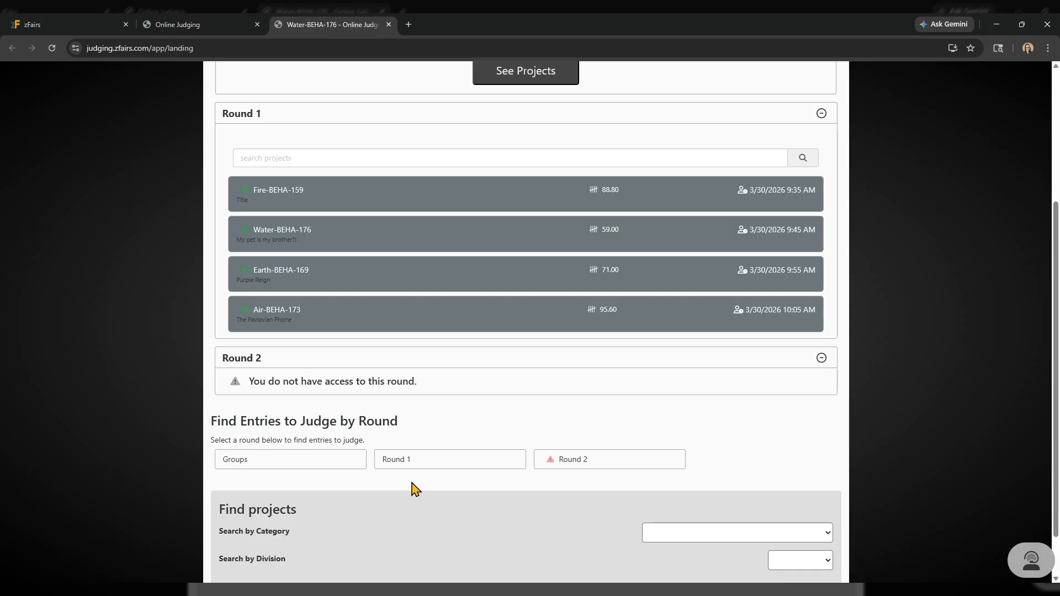
scroll(415, 489, up, 3)
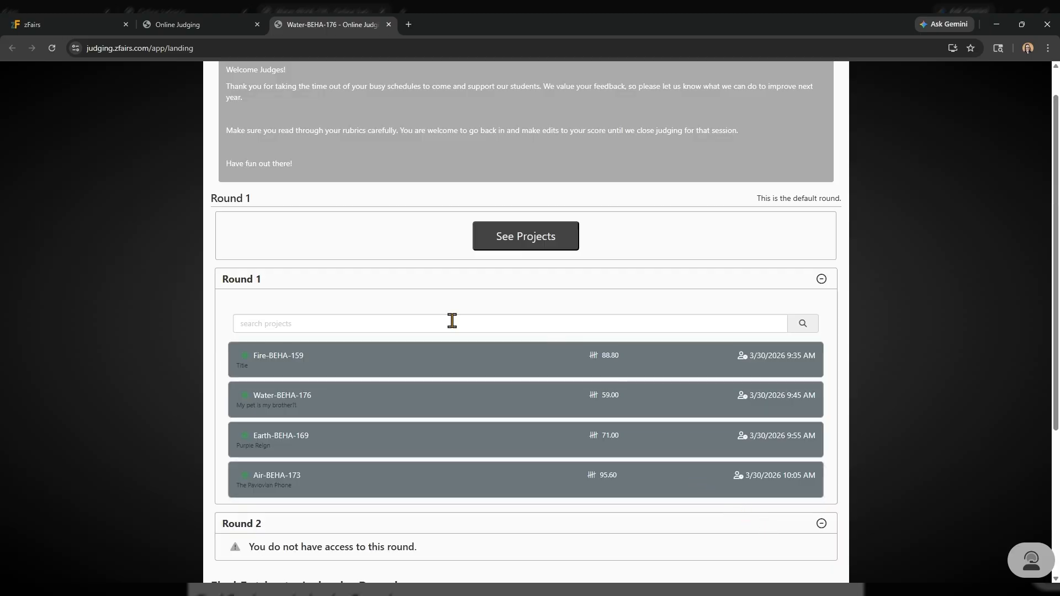
click(539, 249)
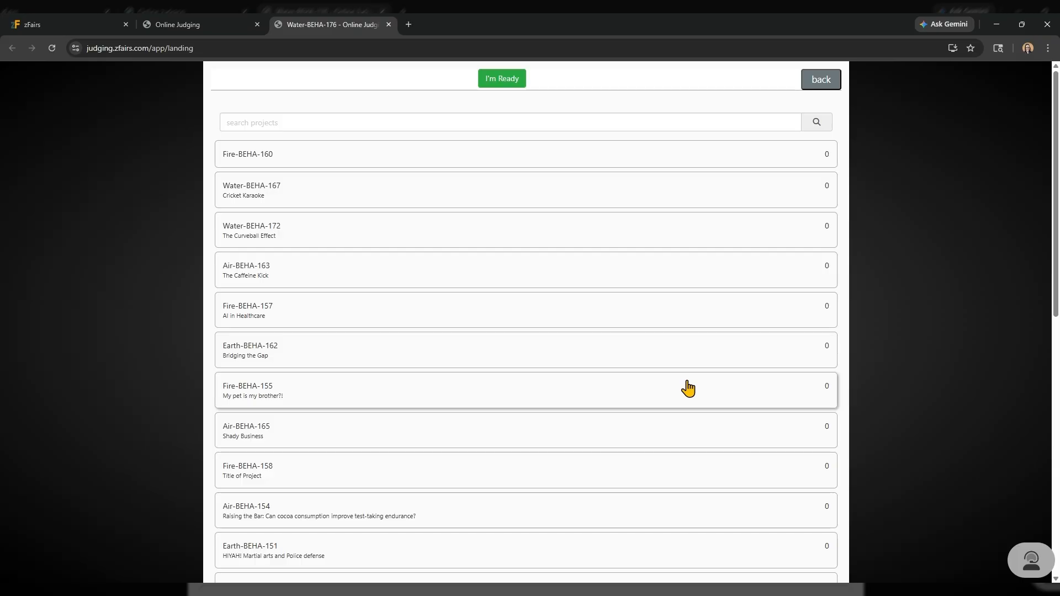
scroll(710, 354, down, 7)
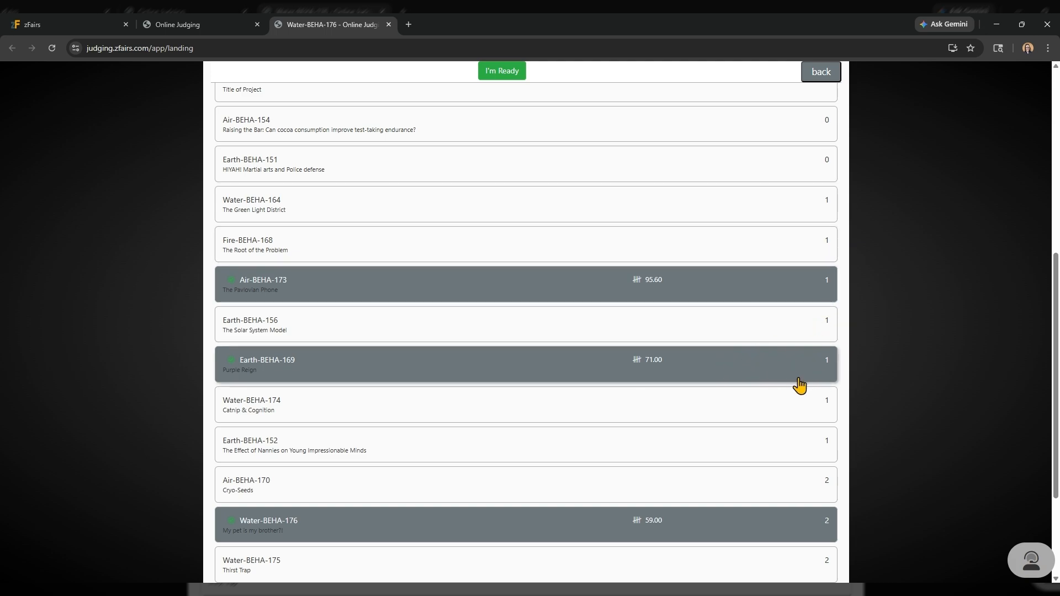
scroll(788, 381, down, 3)
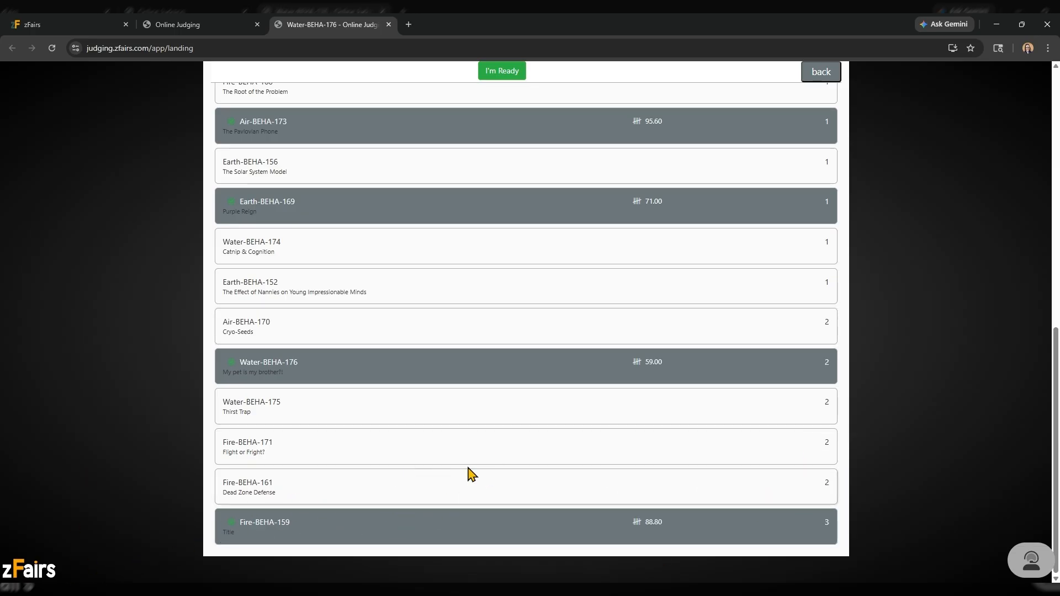
scroll(532, 443, up, 6)
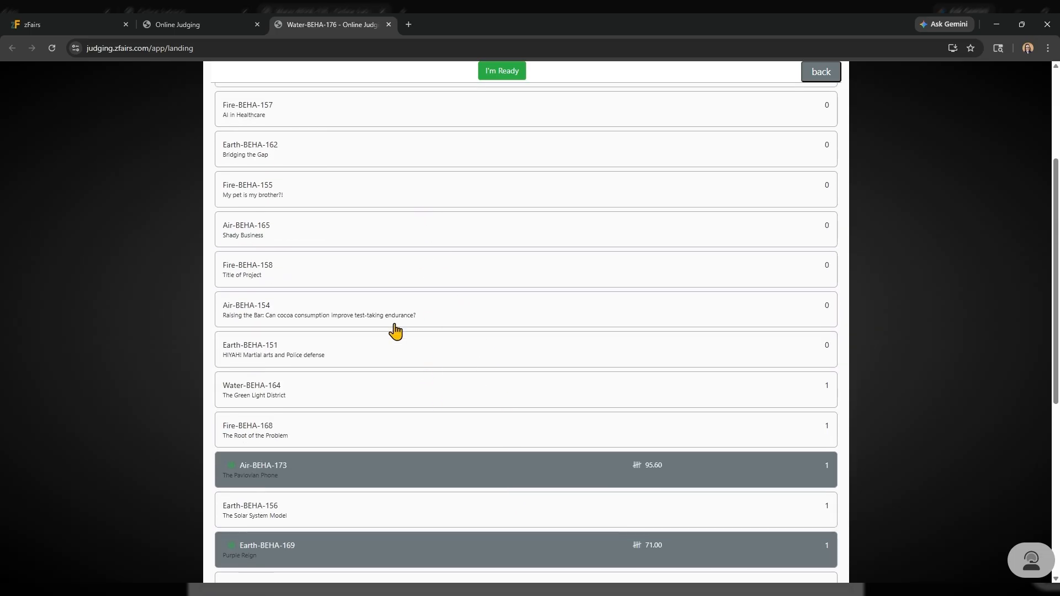
scroll(396, 331, up, 4)
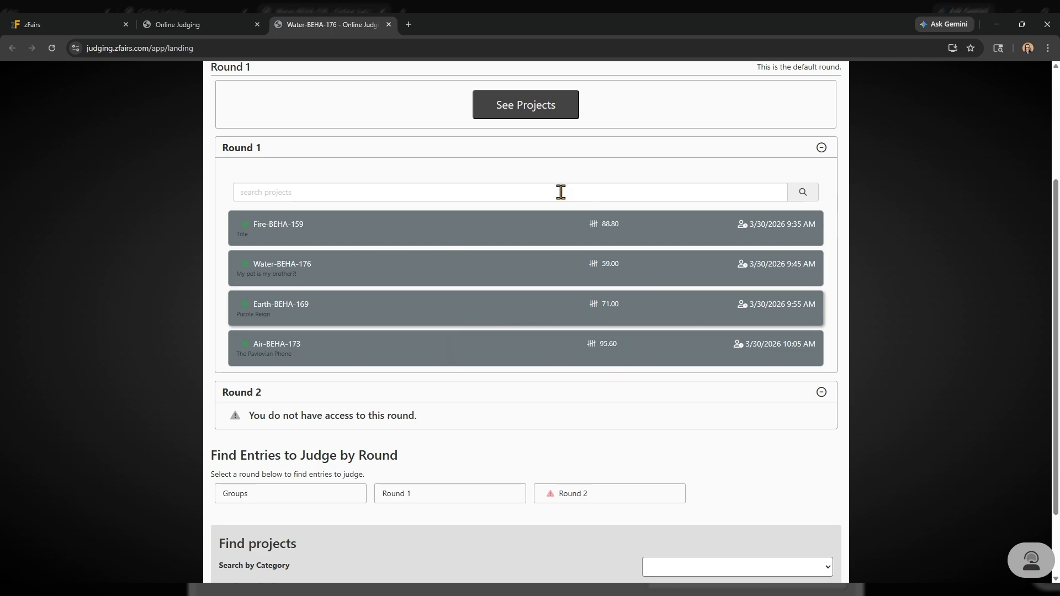
Step: Reopen the default round's project list to compare entries by times judged, and return to the assigned entries
click(538, 119)
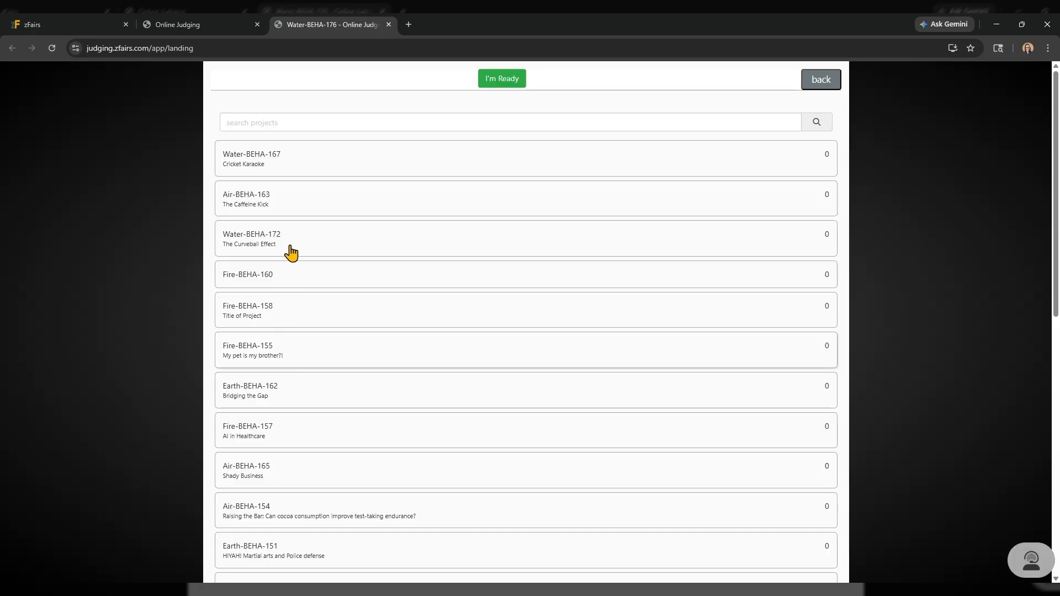
scroll(788, 527, down, 6)
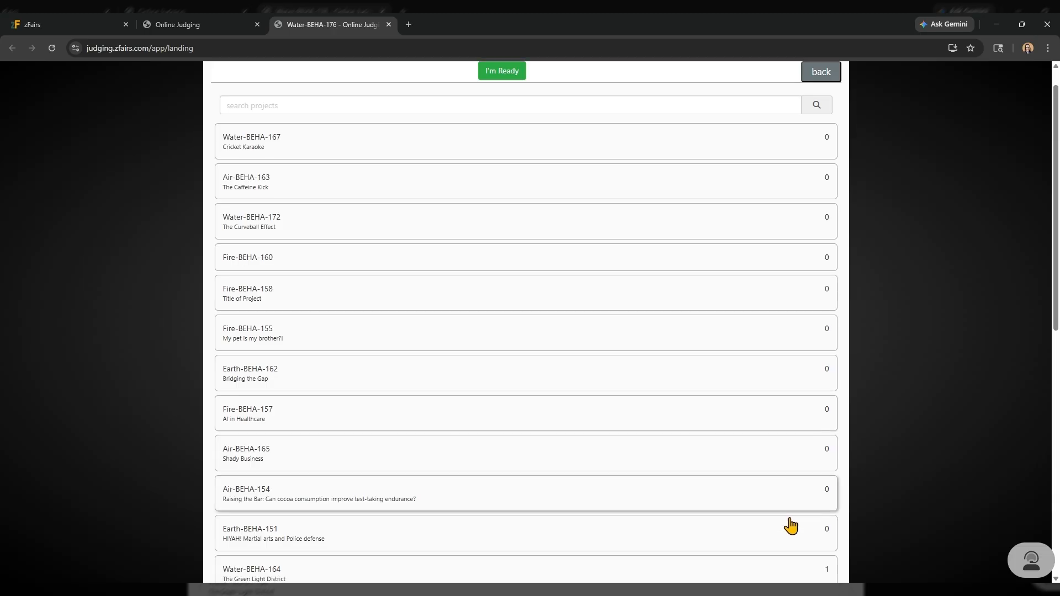
scroll(776, 477, down, 3)
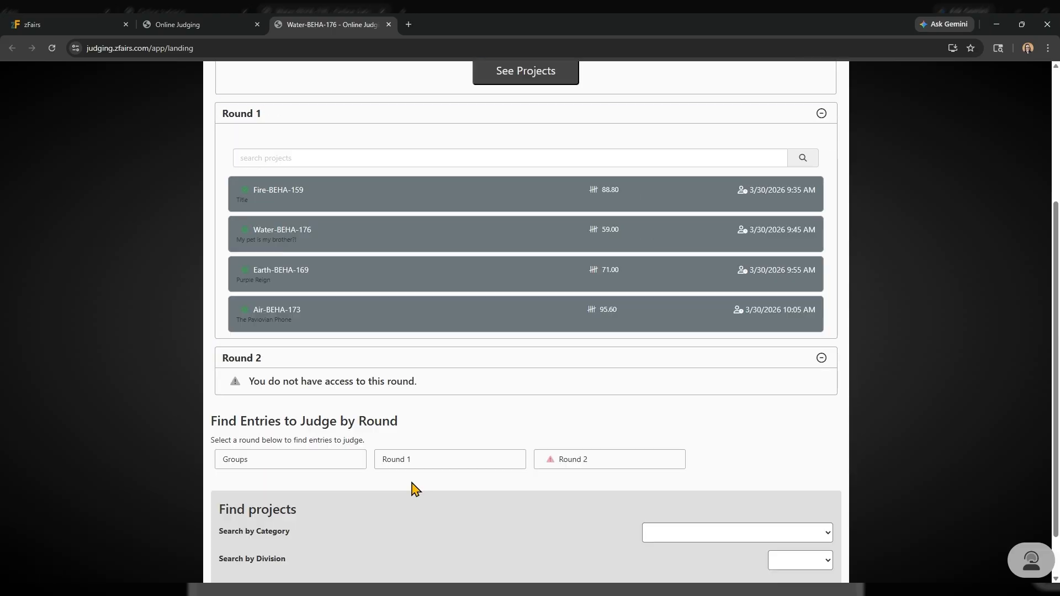
scroll(431, 408, up, 3)
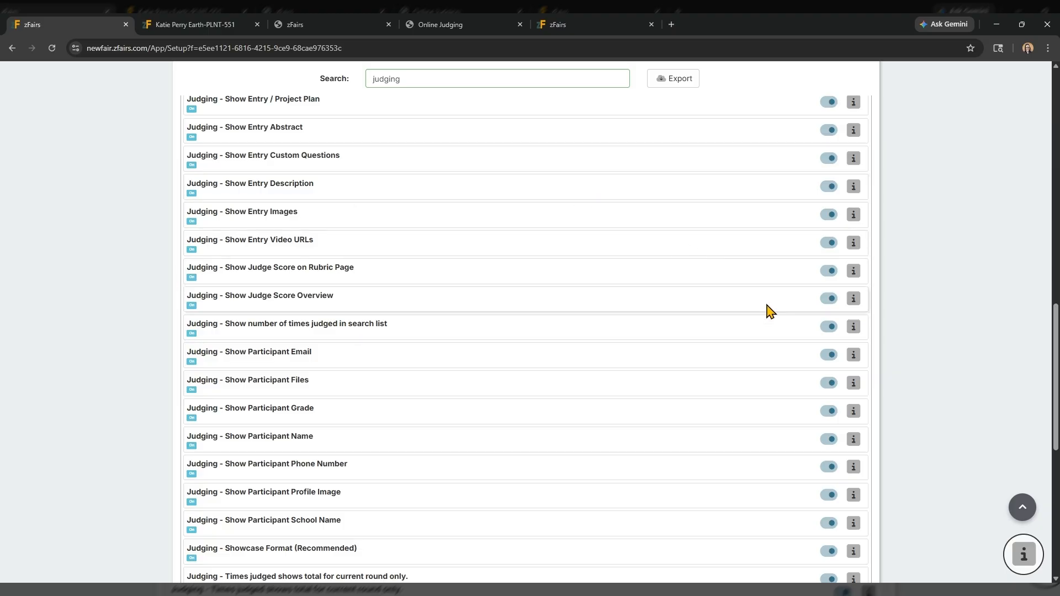
Step: Read the description of the "Judging - Show Judge Score Overview" setting in the fair setup and close it
click(855, 303)
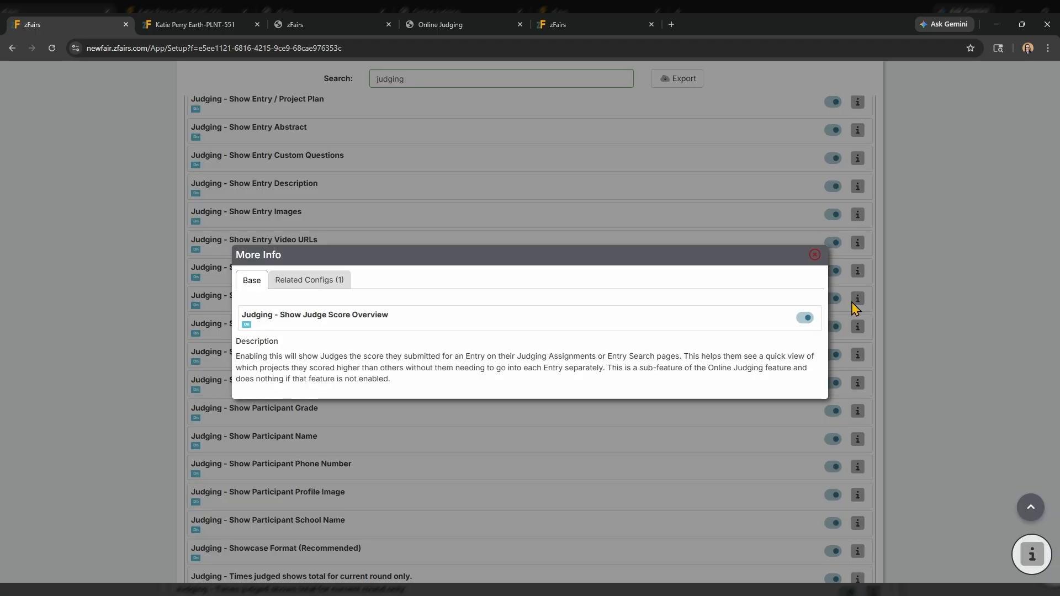
click(384, 446)
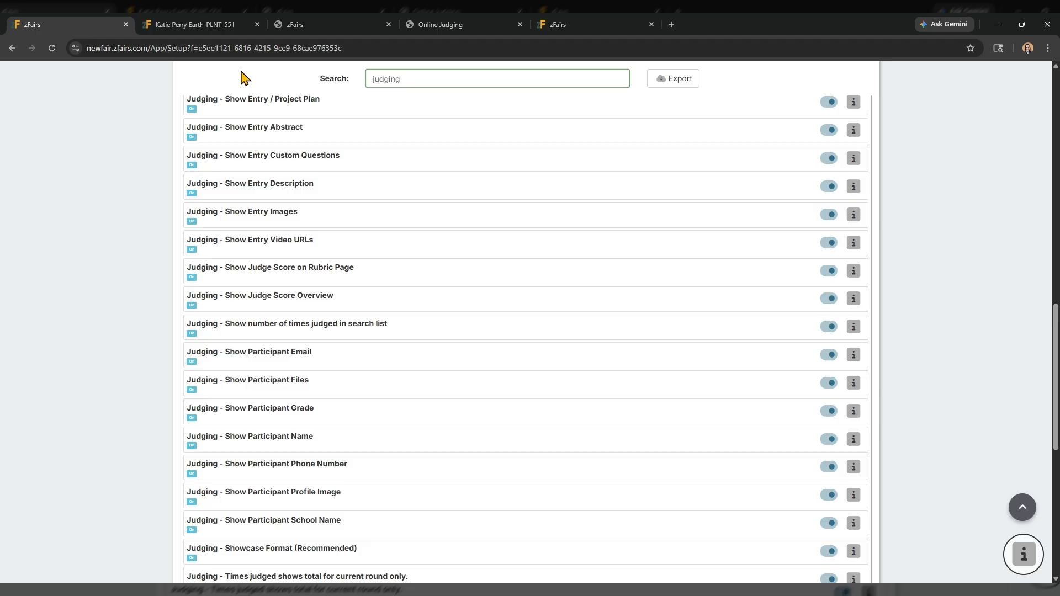
Step: Open the "Bean There, Done That" project in the showcase and review its media, plan and abstract
key(ctrl+Tab)
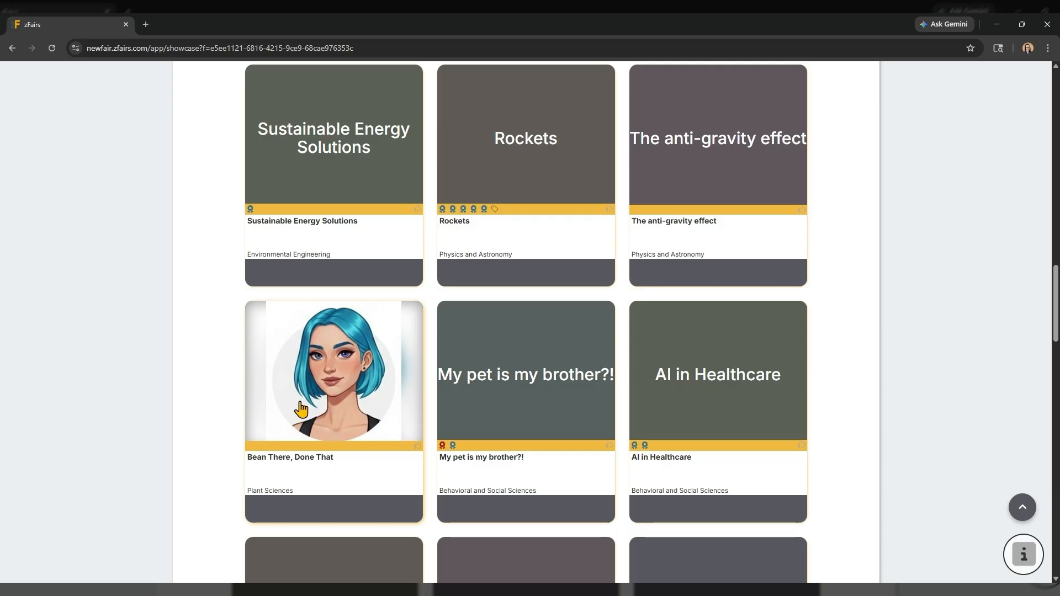
click(301, 409)
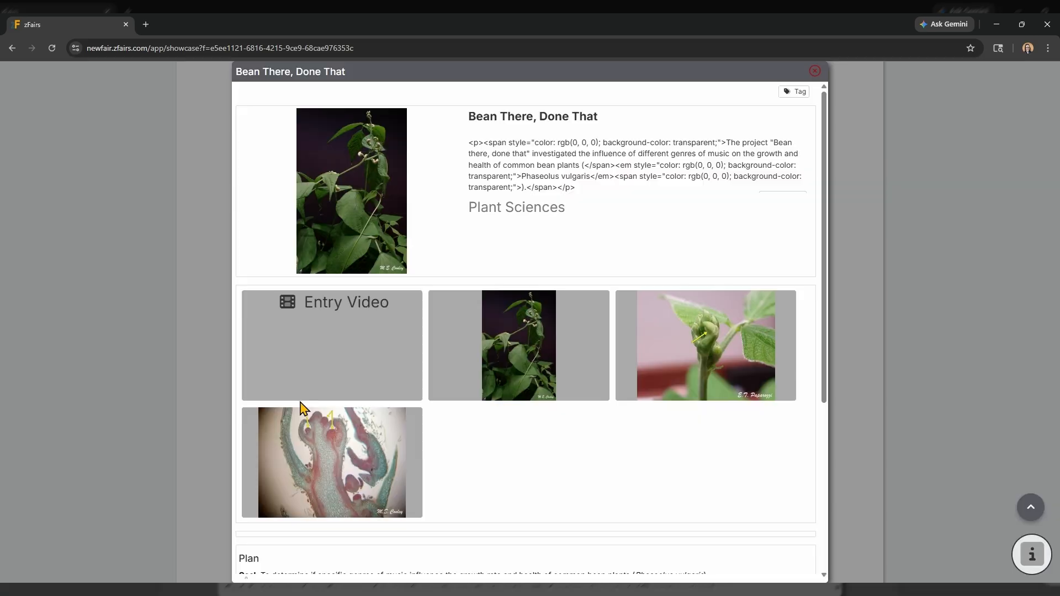
scroll(541, 410, down, 1)
scroll(539, 405, down, 4)
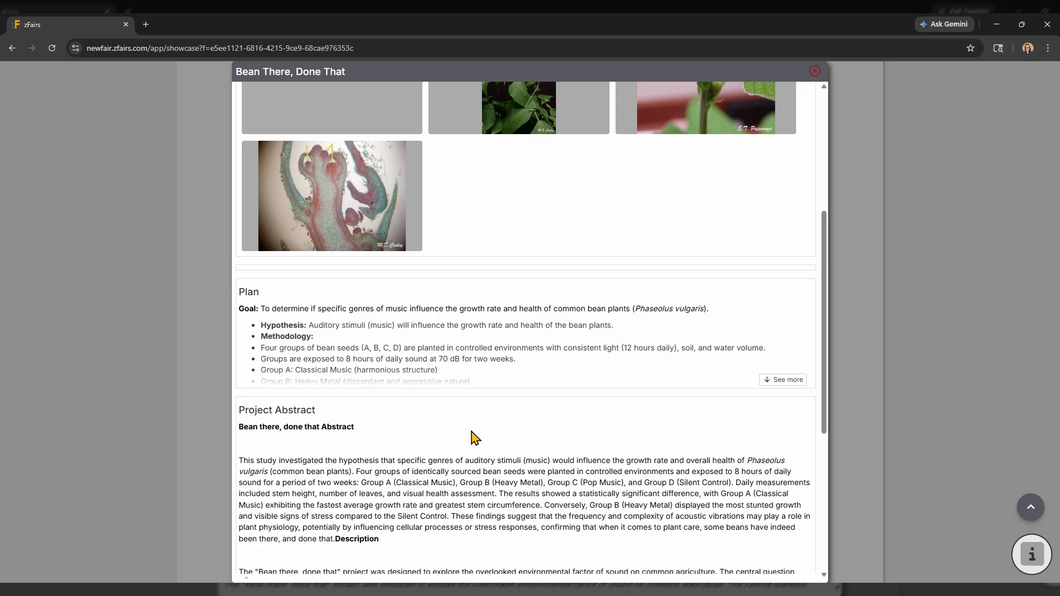
scroll(473, 438, down, 5)
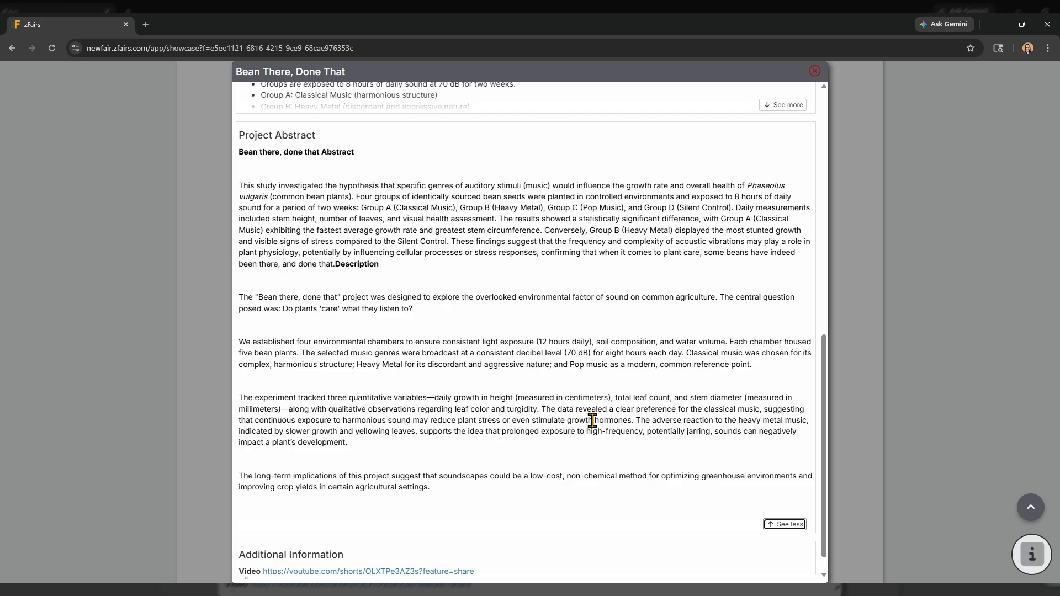
scroll(611, 339, up, 3)
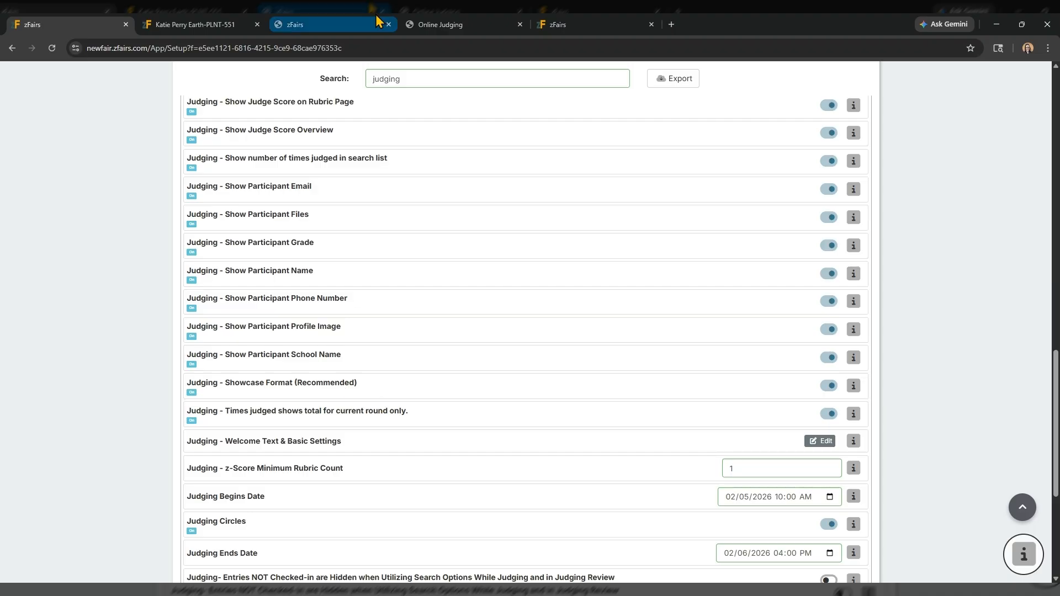
Step: Switch to the Online Judging page and open the Earth-PLNT-551 project with its scoring rubric
click(425, 25)
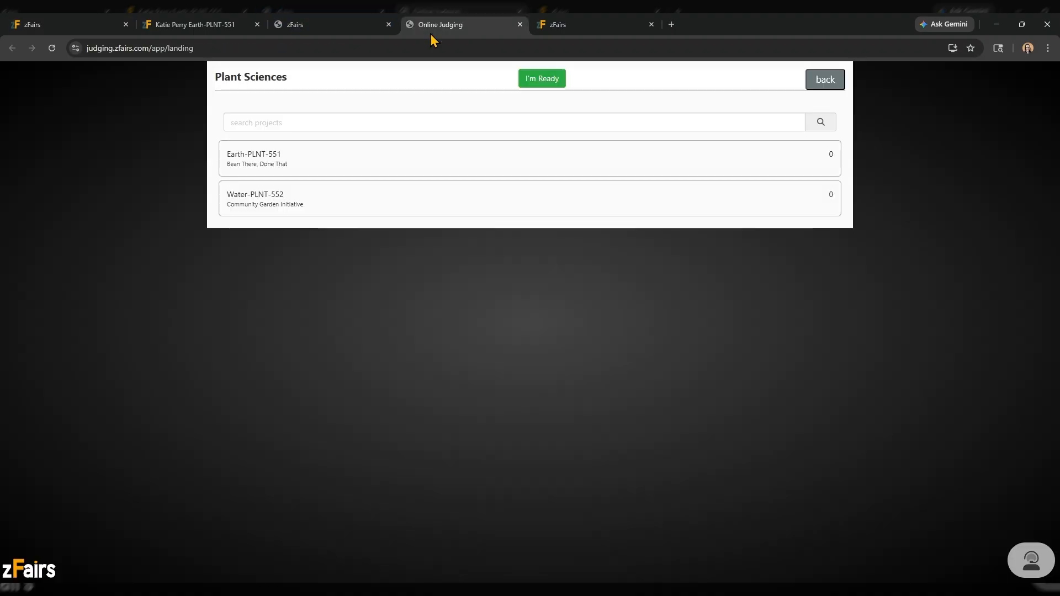
click(278, 171)
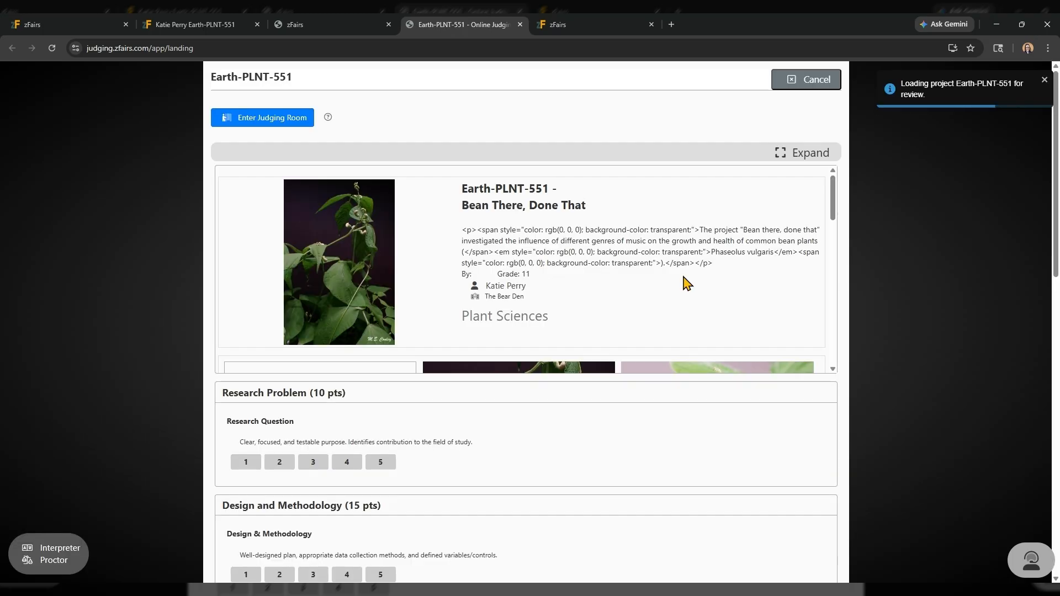
Step: Review the media, plan, abstract and additional information in the showcase view of the Earth-PLNT-551 judging page
scroll(641, 247, down, 2)
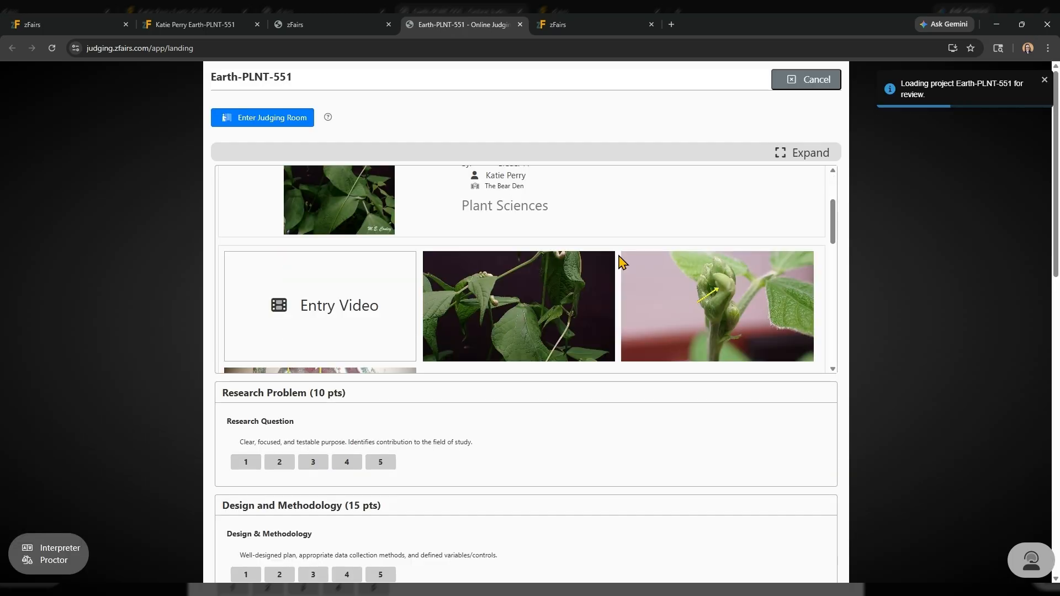
scroll(623, 262, down, 2)
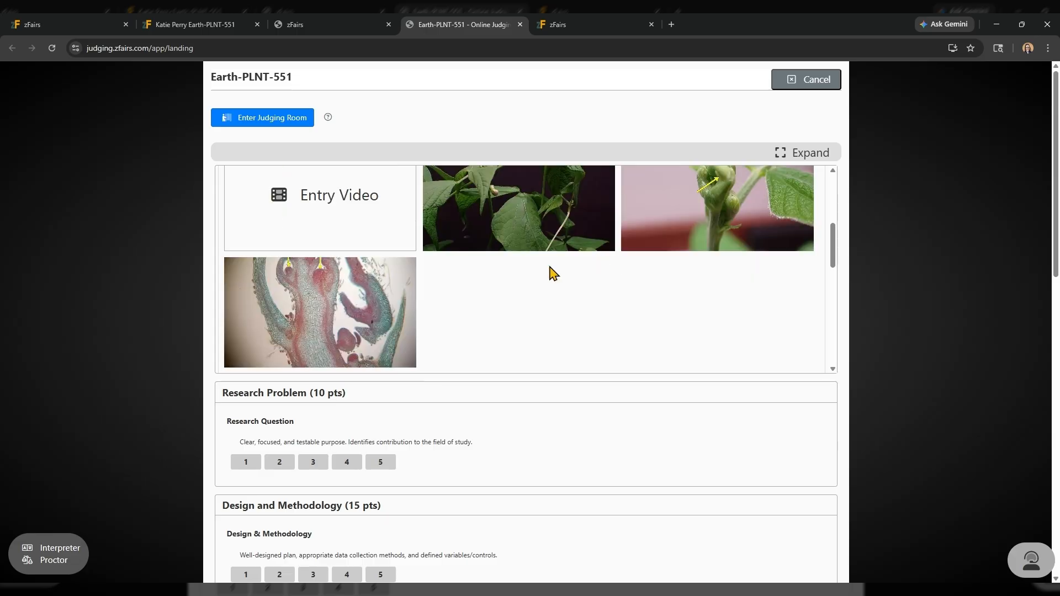
scroll(547, 275, down, 1)
scroll(539, 276, down, 5)
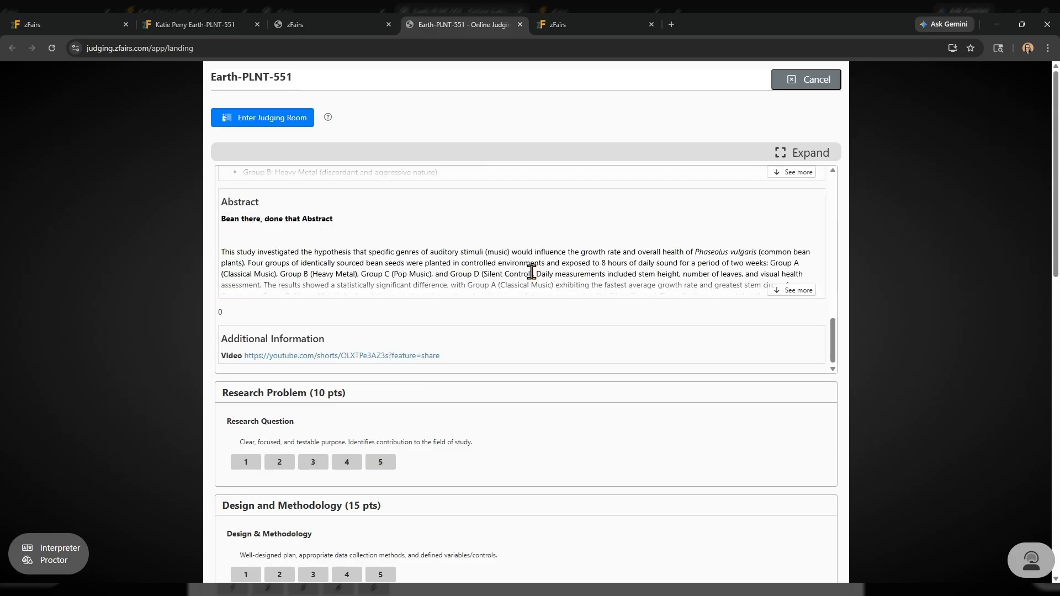
scroll(401, 318, up, 2)
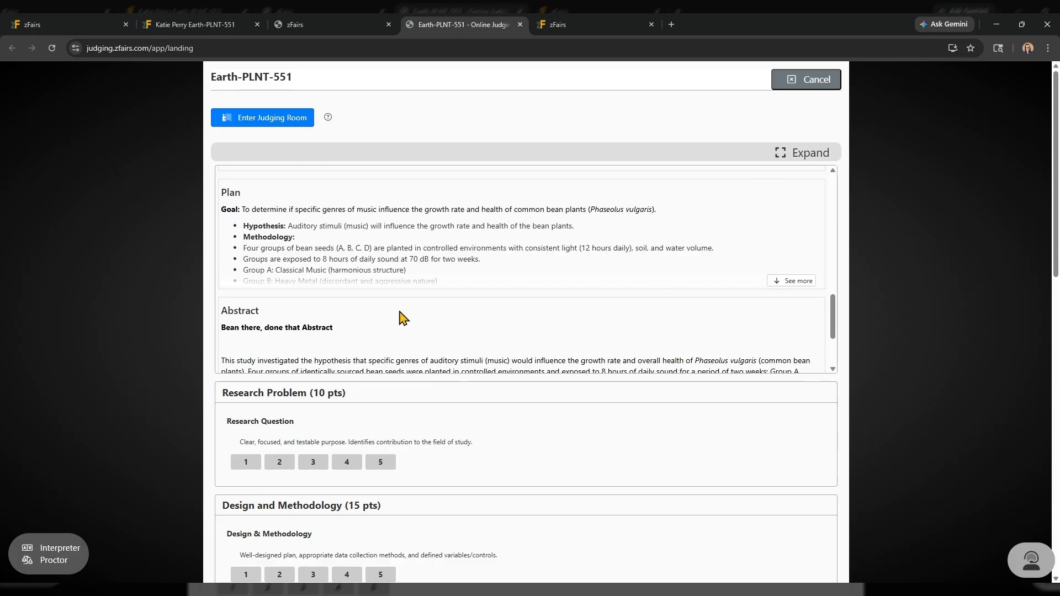
scroll(356, 276, up, 4)
scroll(356, 276, up, 3)
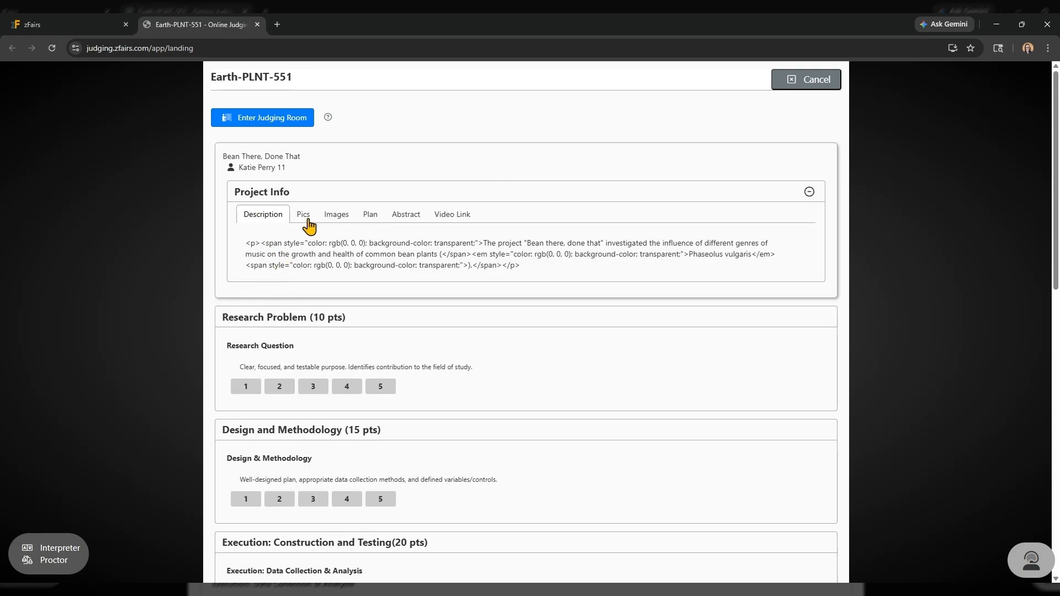
Step: Browse the pictures, images, plan, abstract and video link sections of the Earth-PLNT-551 project info
click(299, 220)
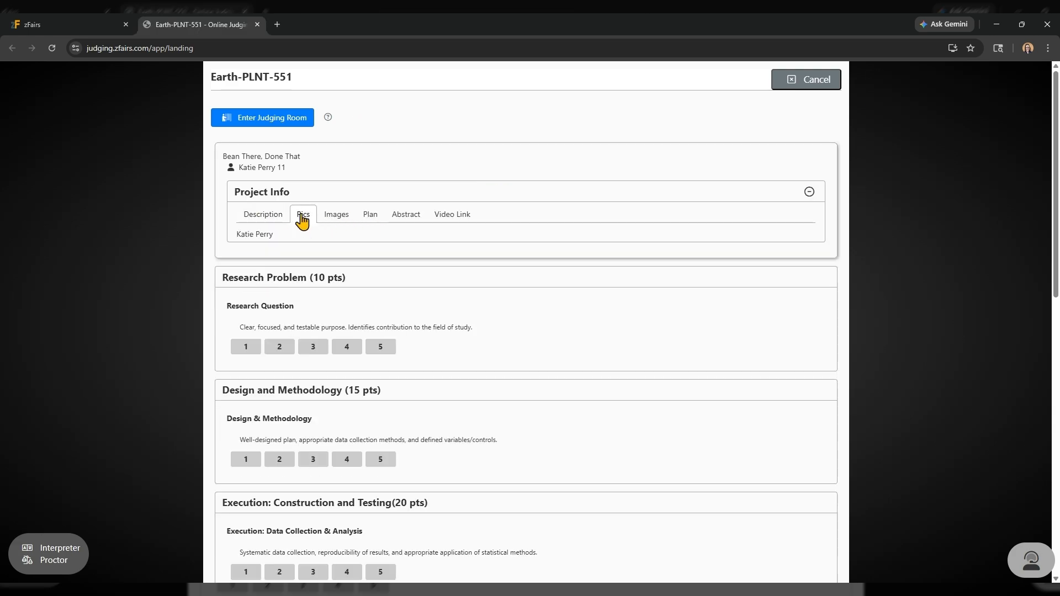
click(343, 220)
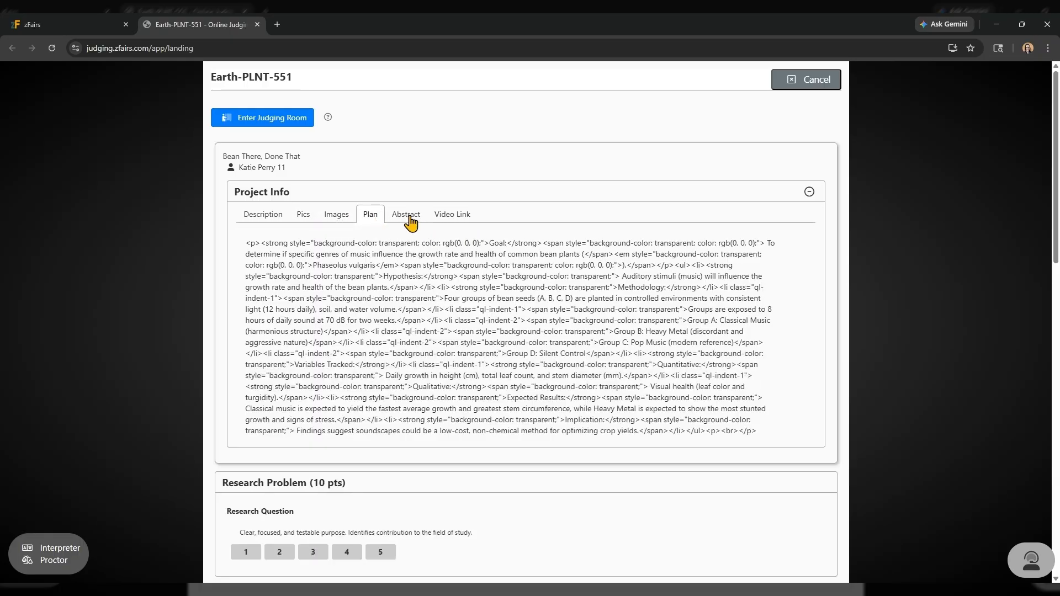
click(408, 220)
click(452, 215)
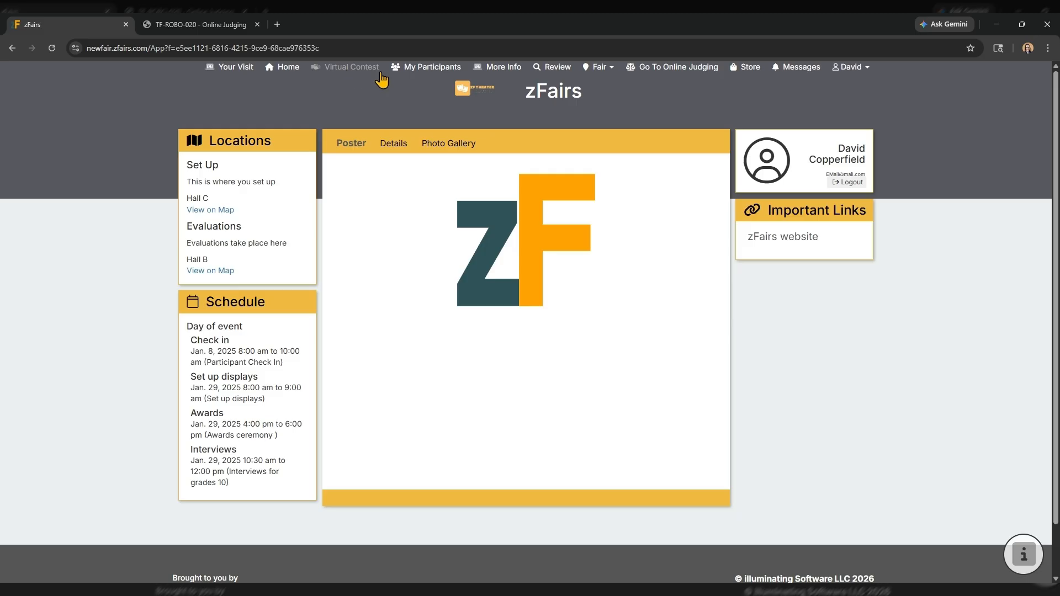
Step: Go from the fair site to online judging and review the assigned entries in Round 1 and Round 2
click(681, 71)
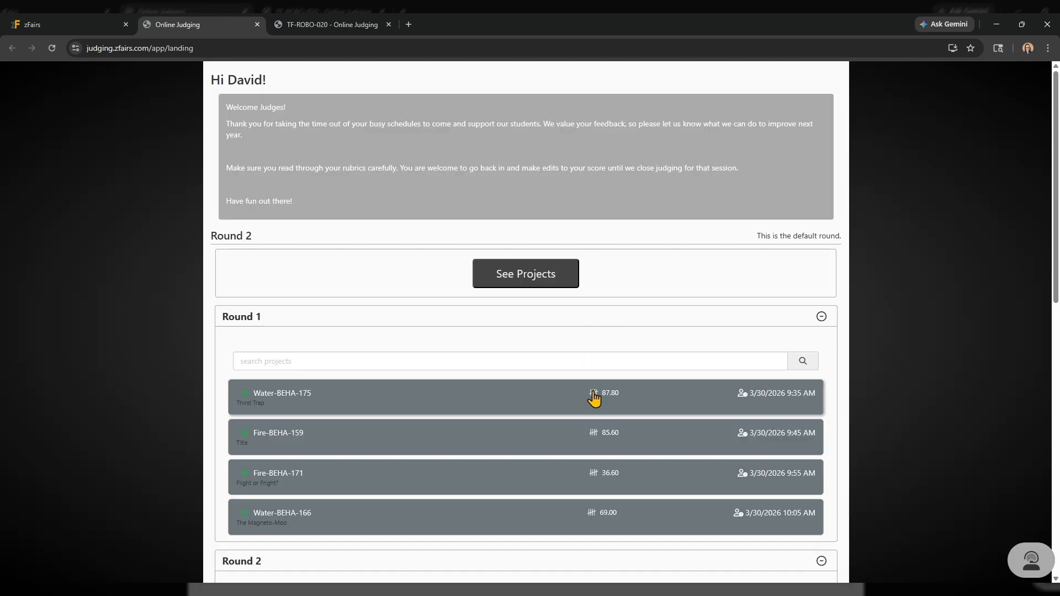
scroll(652, 399, down, 2)
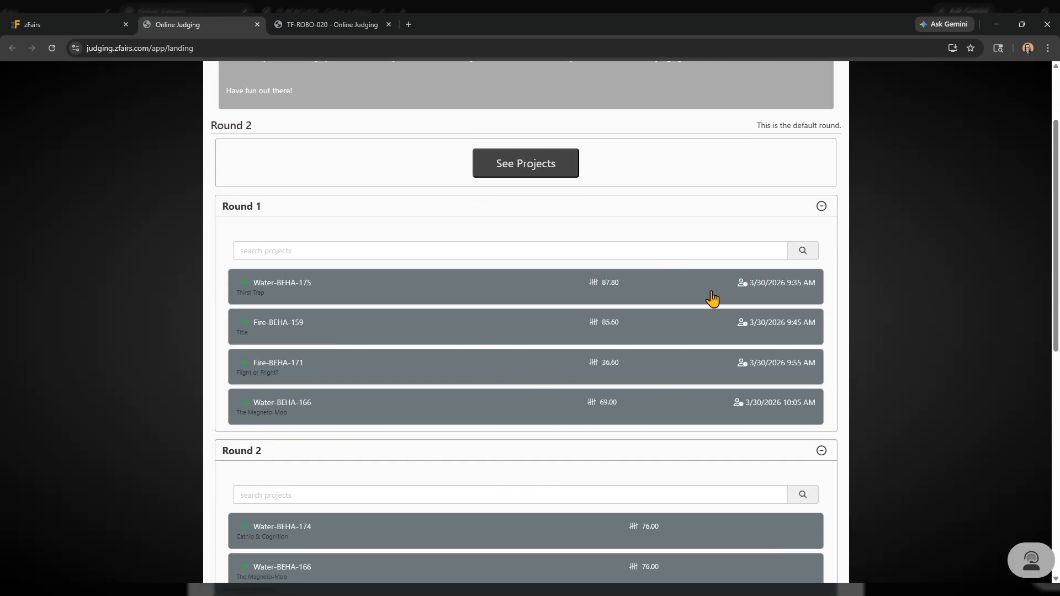
scroll(593, 322, down, 5)
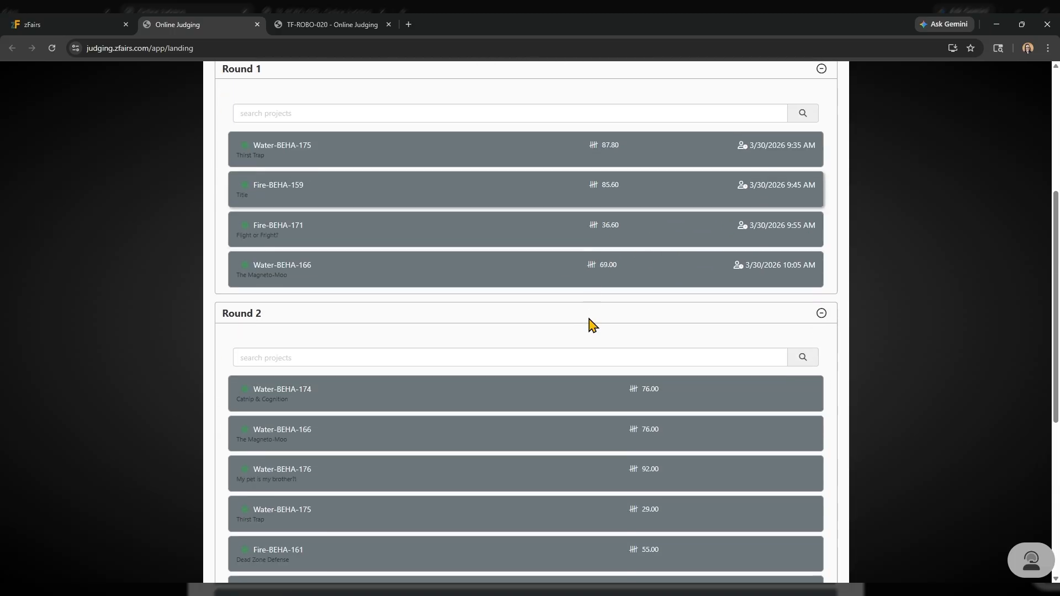
Step: Open the Water-BEHA-172 scoresheet from the Round 2 entries and leave it without saving
click(265, 496)
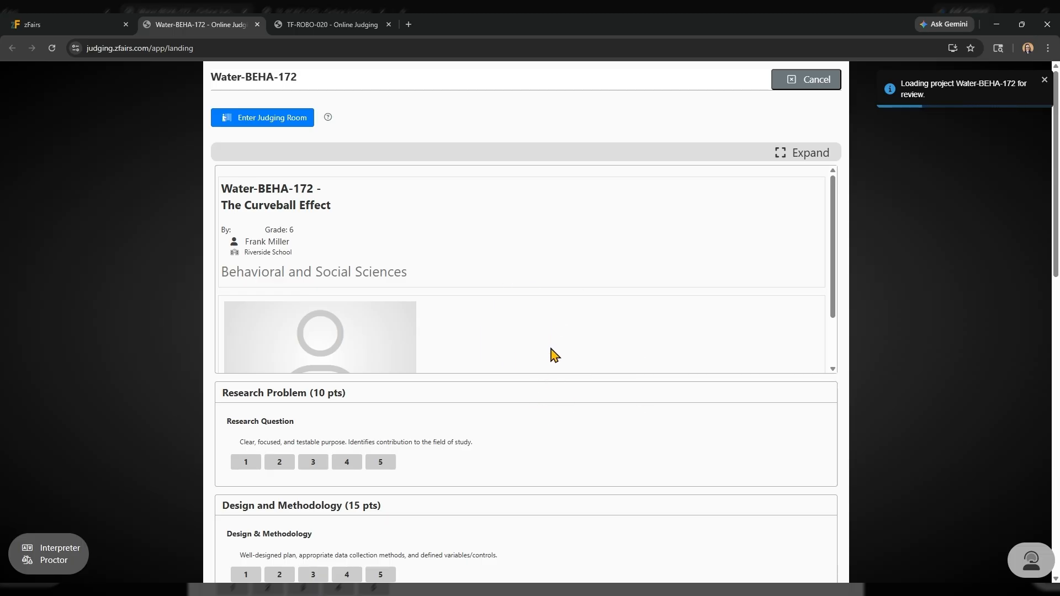
click(817, 85)
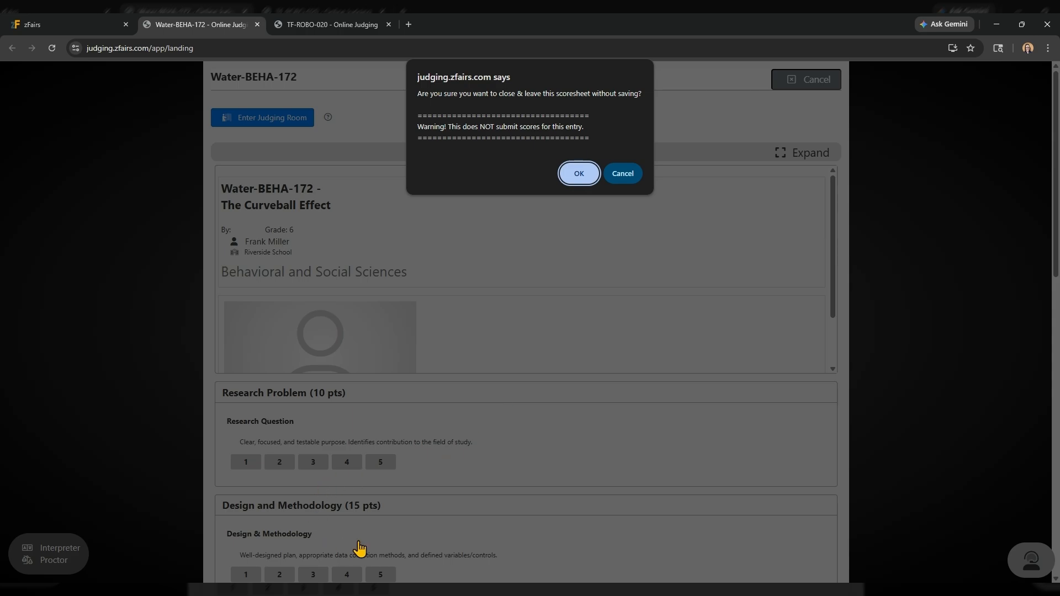
click(577, 174)
Step: Reopen the Water-BEHA-172 entry, enter its judging room and hang up the video meeting
scroll(630, 331, down, 2)
click(307, 393)
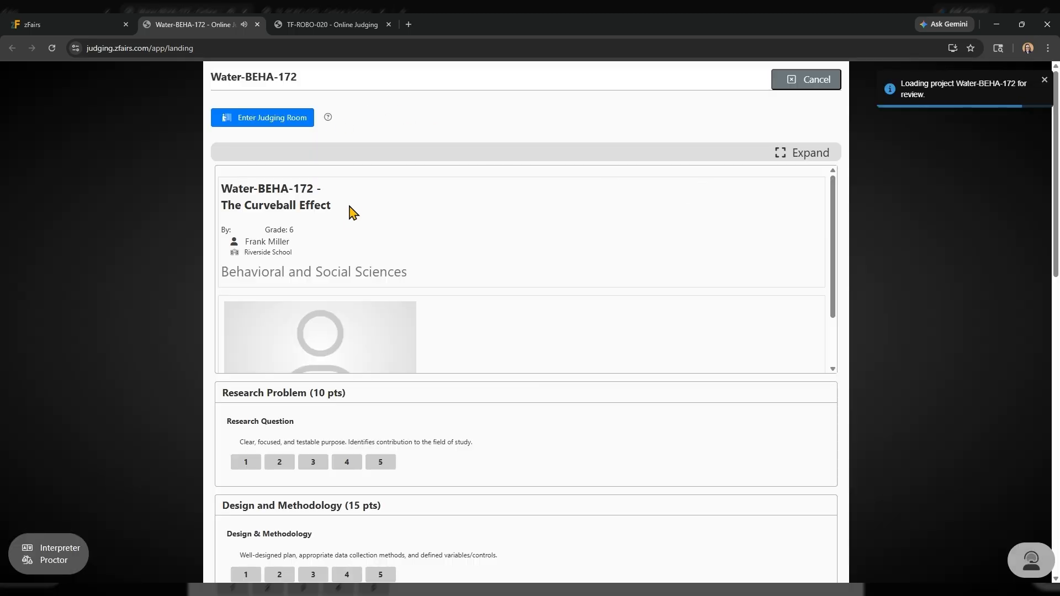
click(262, 123)
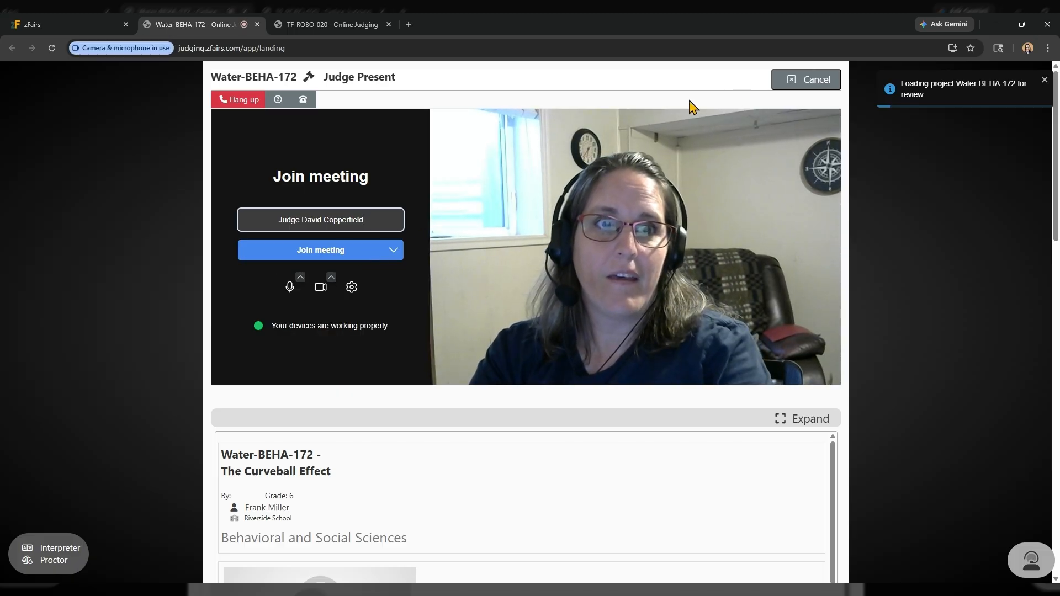
click(247, 101)
Step: Rate Research Question, Design & Methodology, Data Collection & Analysis and Creativity with 5 on the Water-BEHA-172 rubric
scroll(433, 388, down, 12)
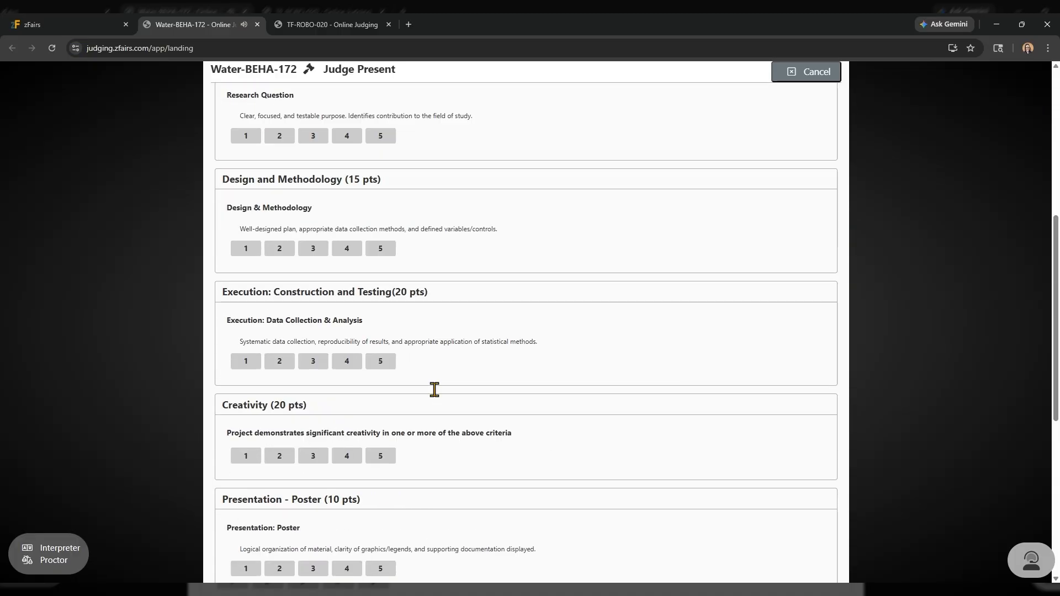
scroll(434, 392, down, 2)
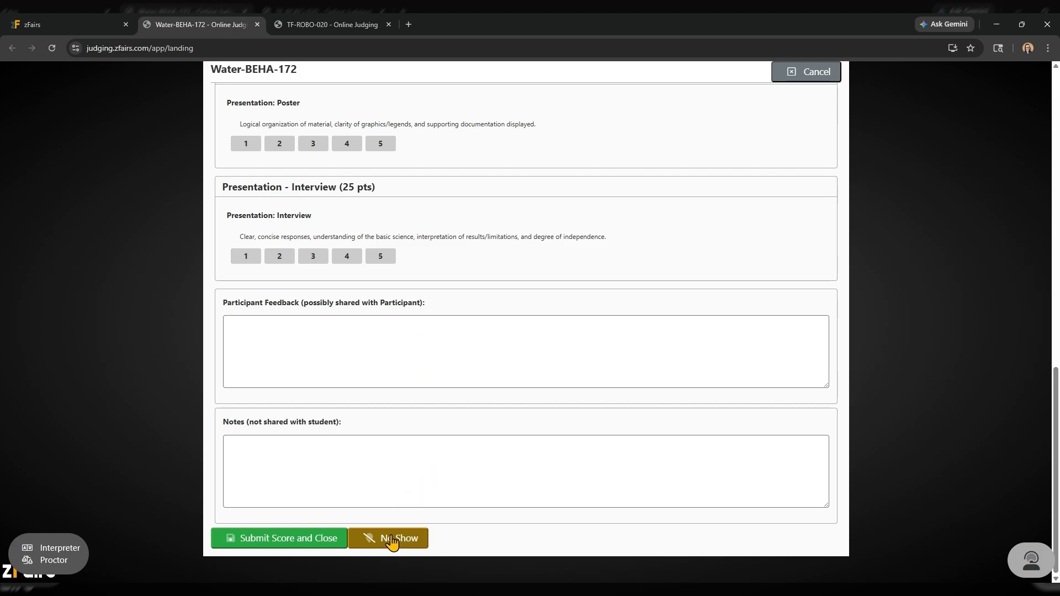
scroll(449, 256, up, 9)
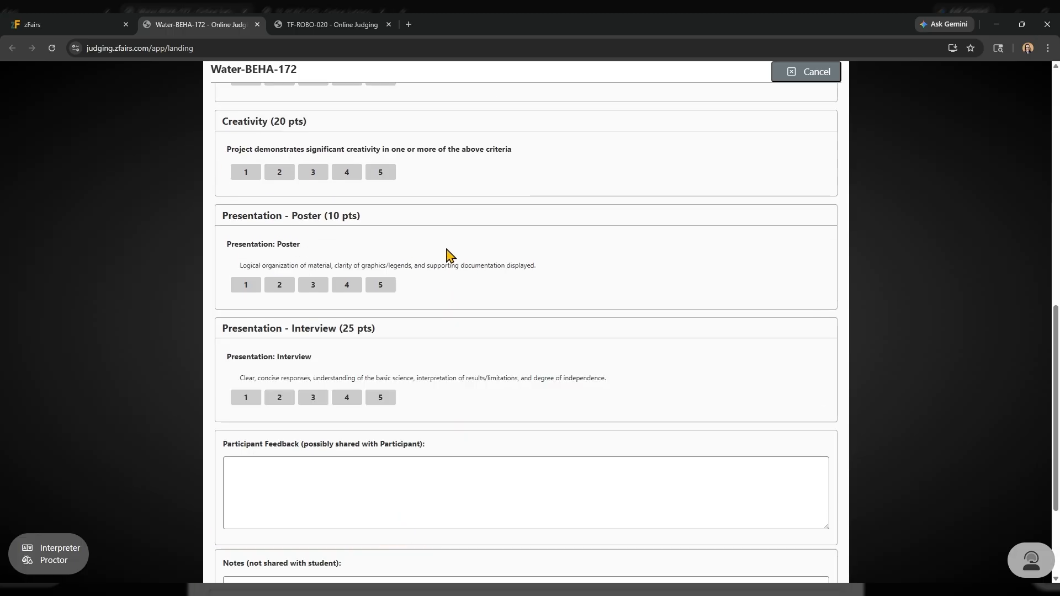
click(381, 210)
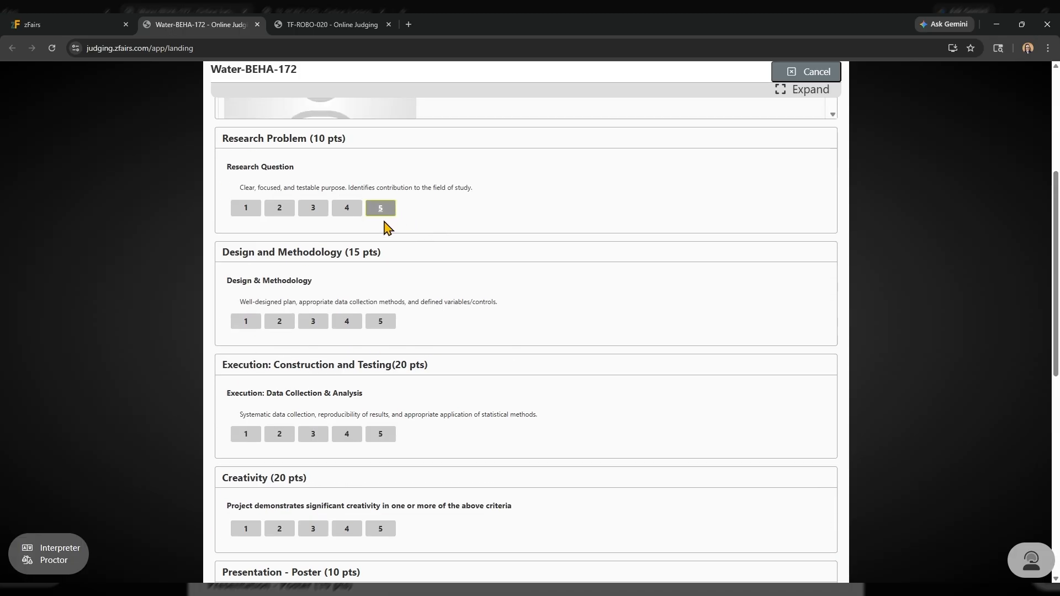
click(381, 321)
click(390, 440)
click(386, 530)
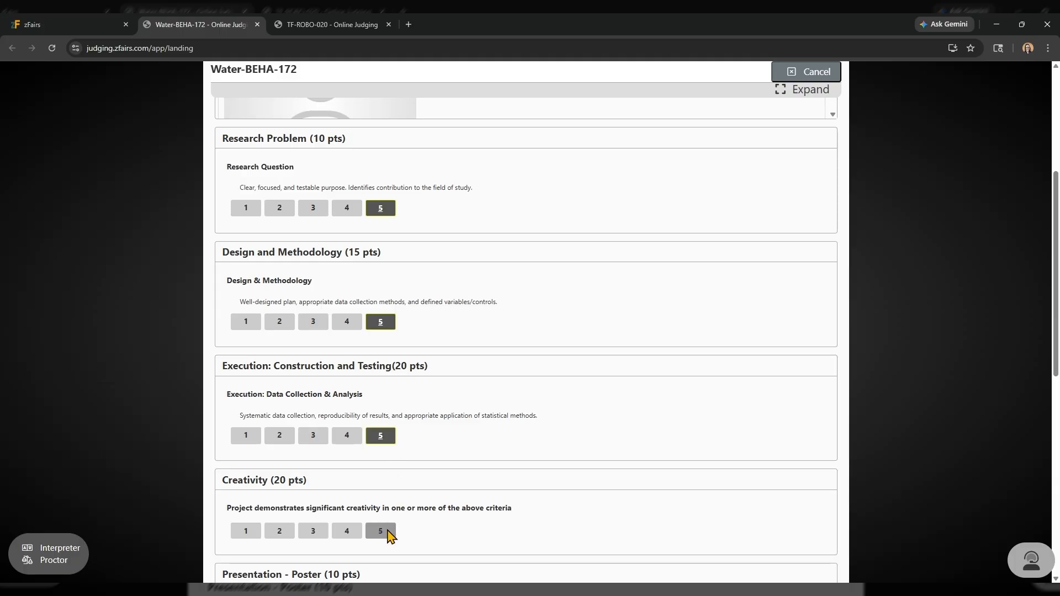
Step: Rate the Poster and Interview presentation criteria with 5, and submit the Water-BEHA-172 score
scroll(393, 514, down, 5)
click(380, 371)
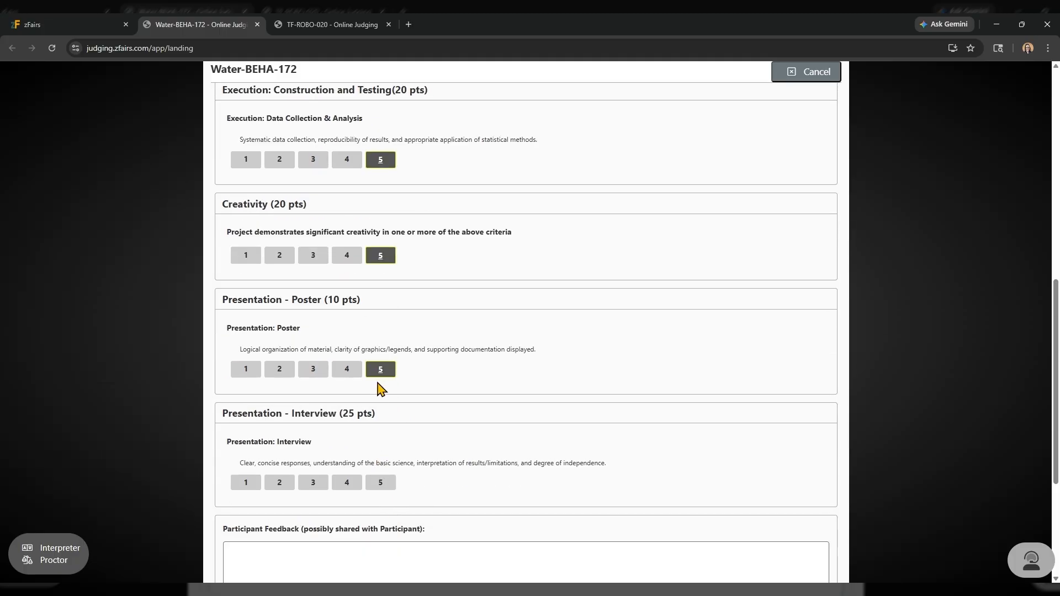
click(381, 483)
scroll(383, 481, down, 4)
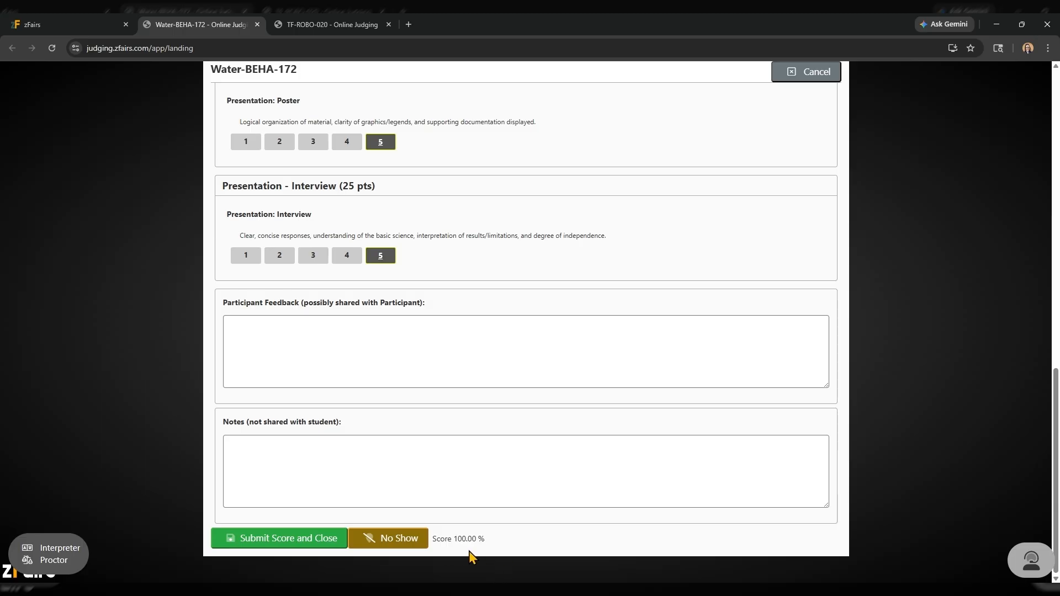
click(317, 545)
click(579, 119)
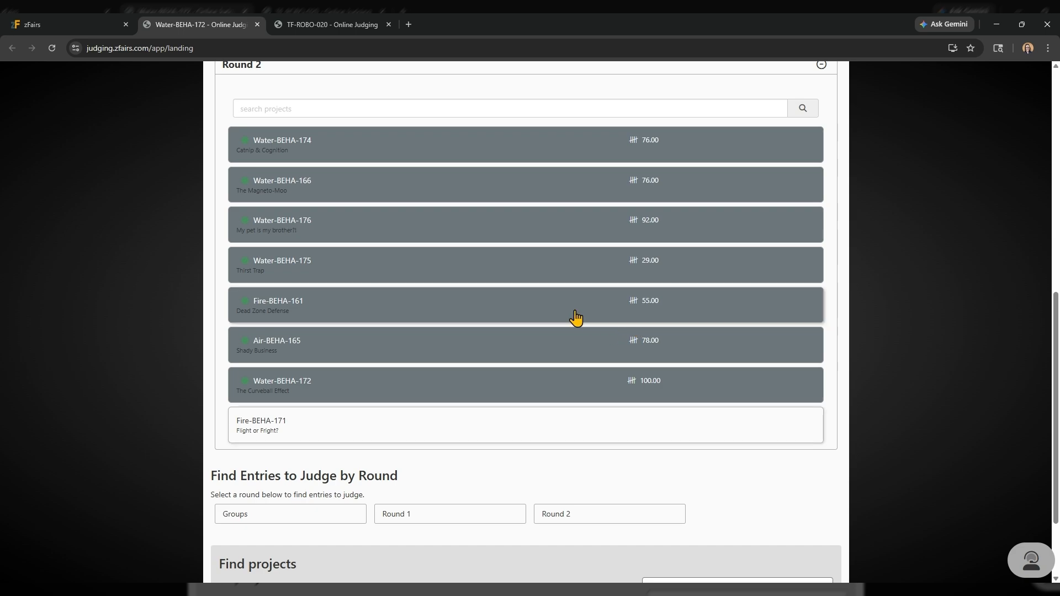
Step: Open the default round's project list, compare scored and unscored entries by times judged, and return to the landing page
scroll(552, 281, up, 5)
click(519, 165)
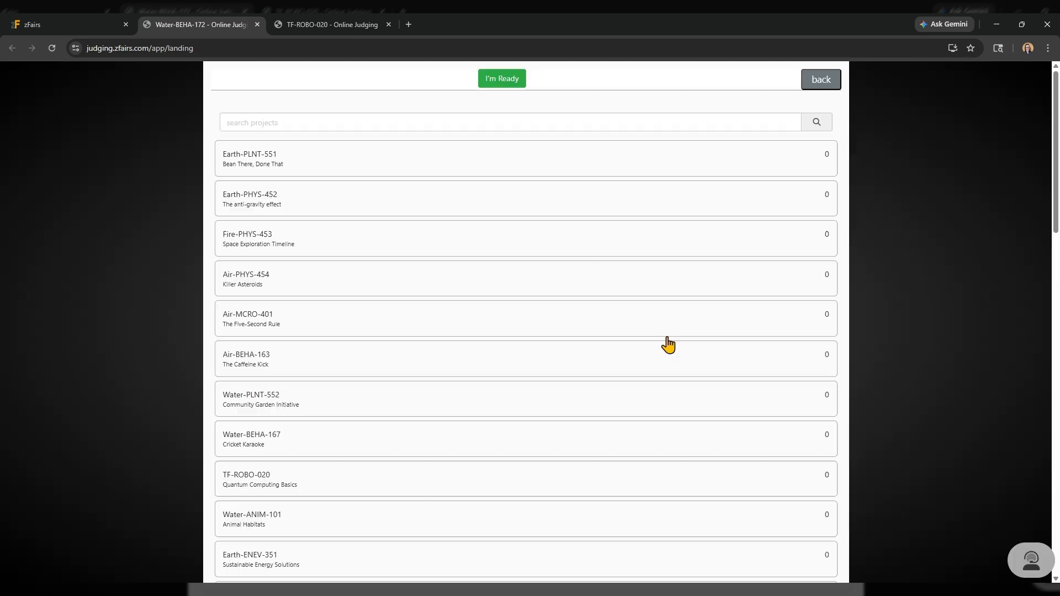
scroll(600, 339, down, 4)
scroll(600, 339, down, 12)
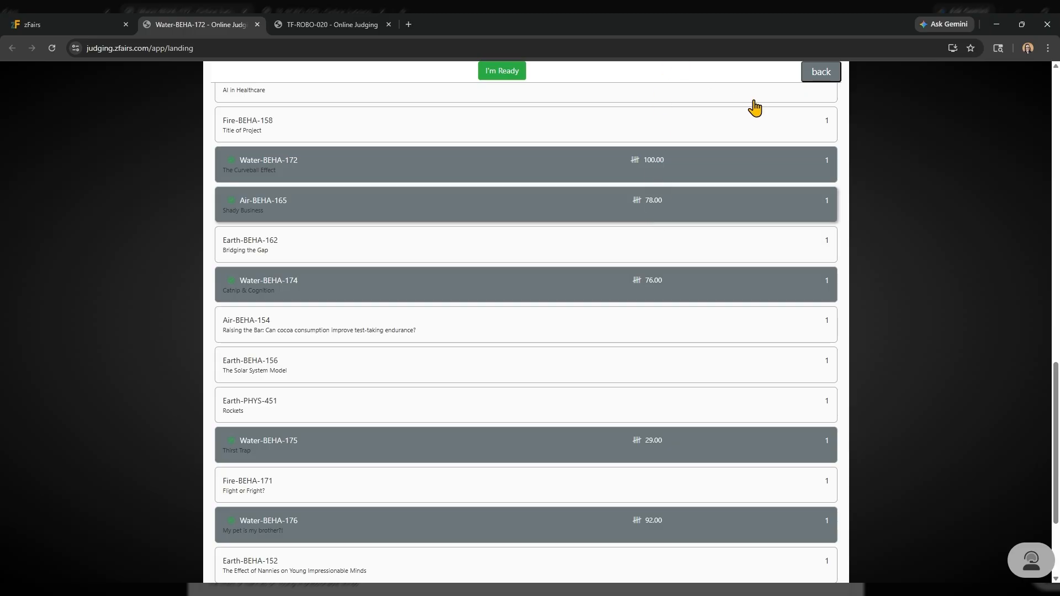
click(834, 77)
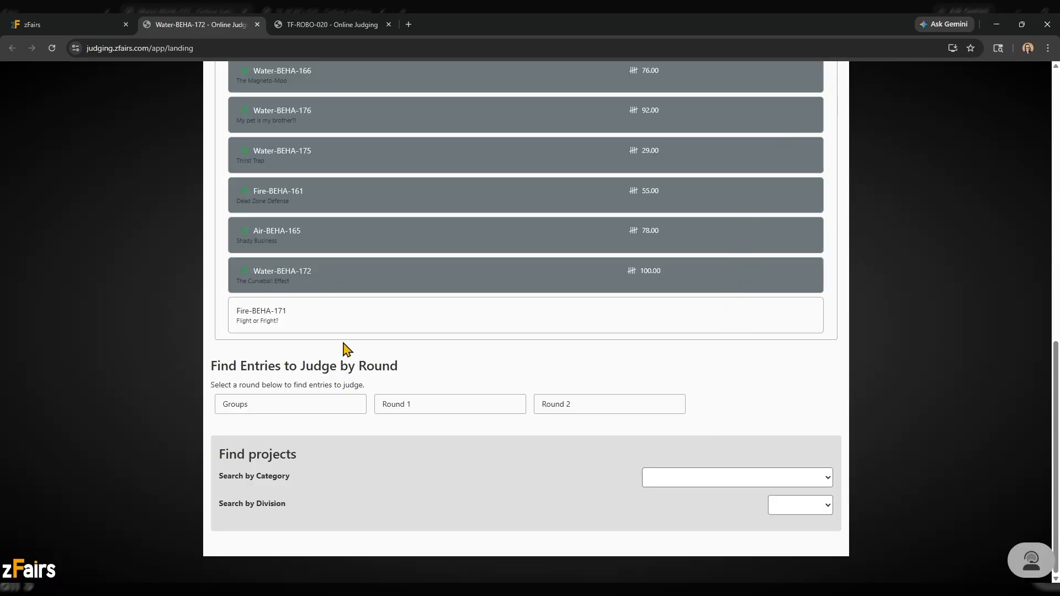